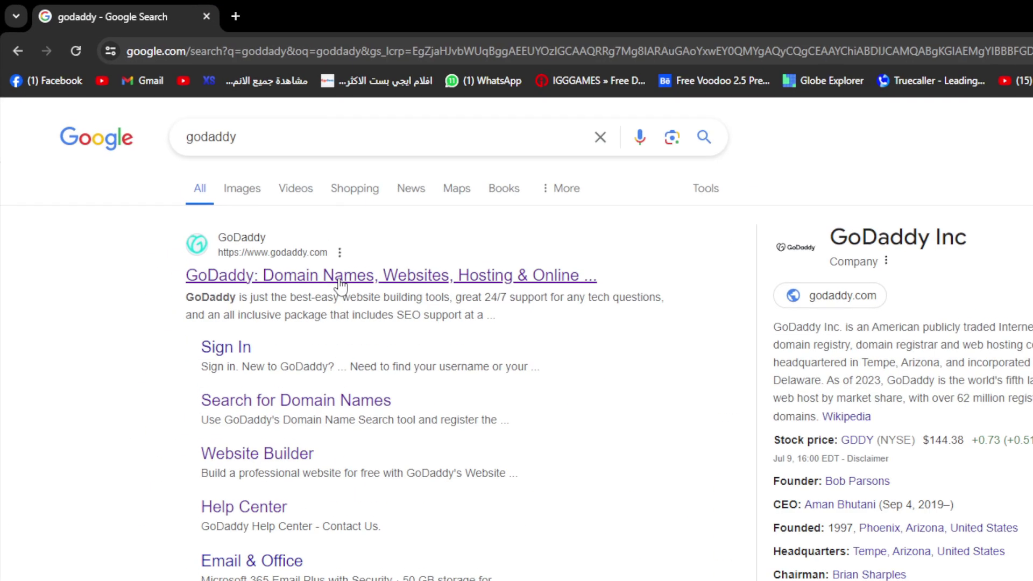
Step: Open the official GoDaddy website from the search results and dismiss the currency notice
left_click(227, 186)
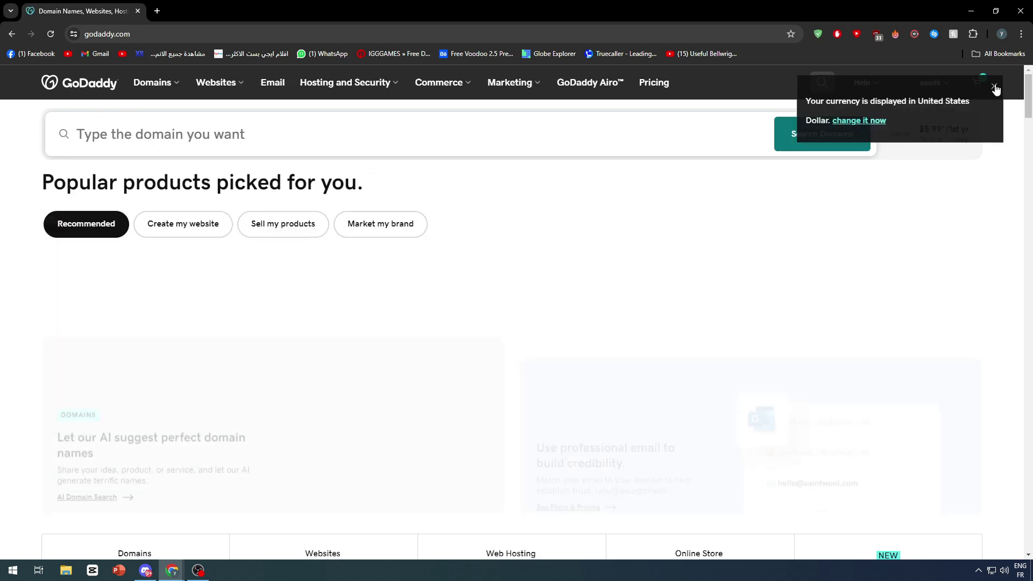
left_click(994, 86)
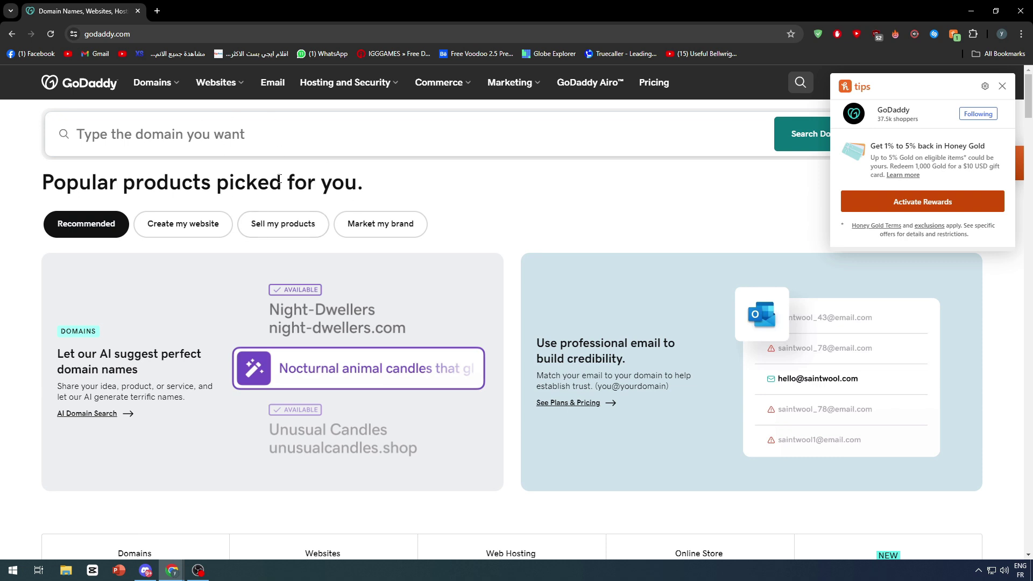
left_click(117, 121)
Step: Search domain names for CristianoRonaldo7Cr, which shows cristianoronaldo7cr.com at $0.01 for the first year
left_click(153, 85)
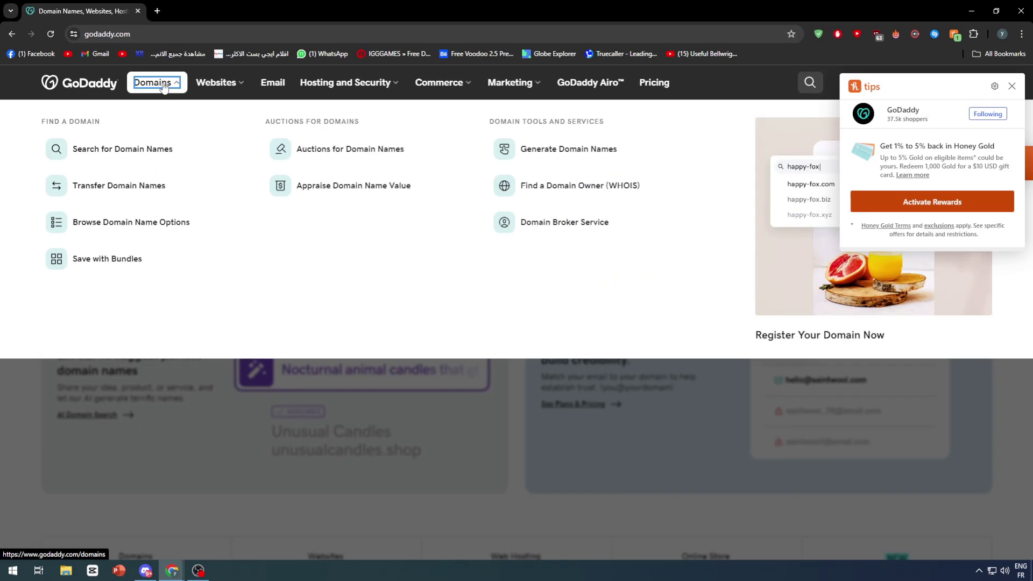
left_click(207, 232)
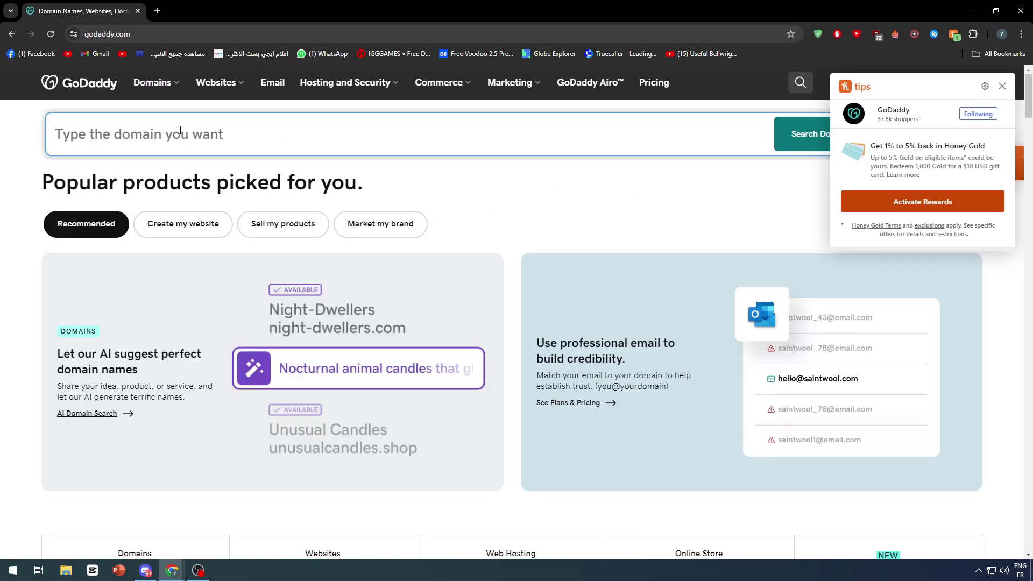
type("CristianoRonaldo7Cr")
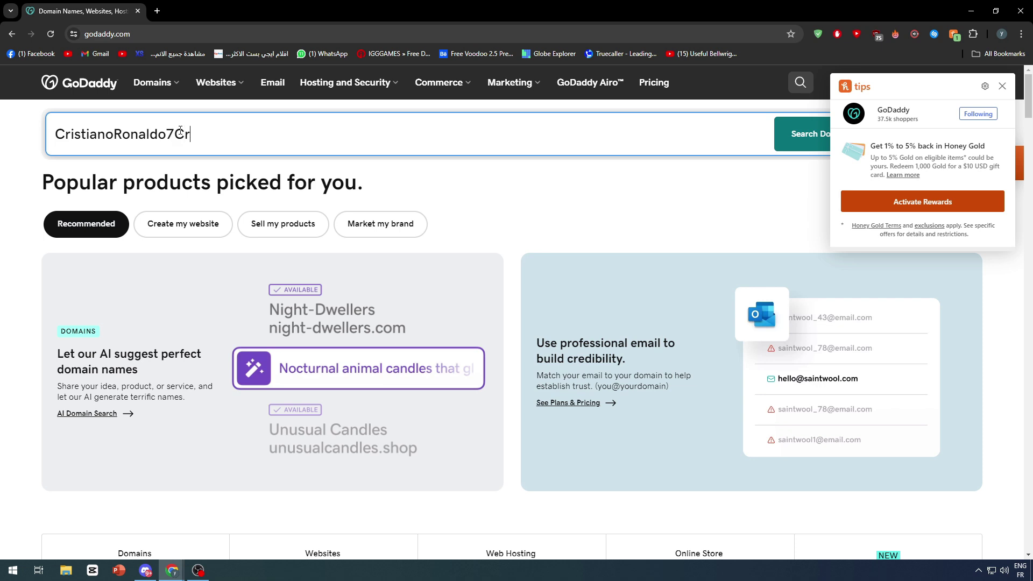
key("Return")
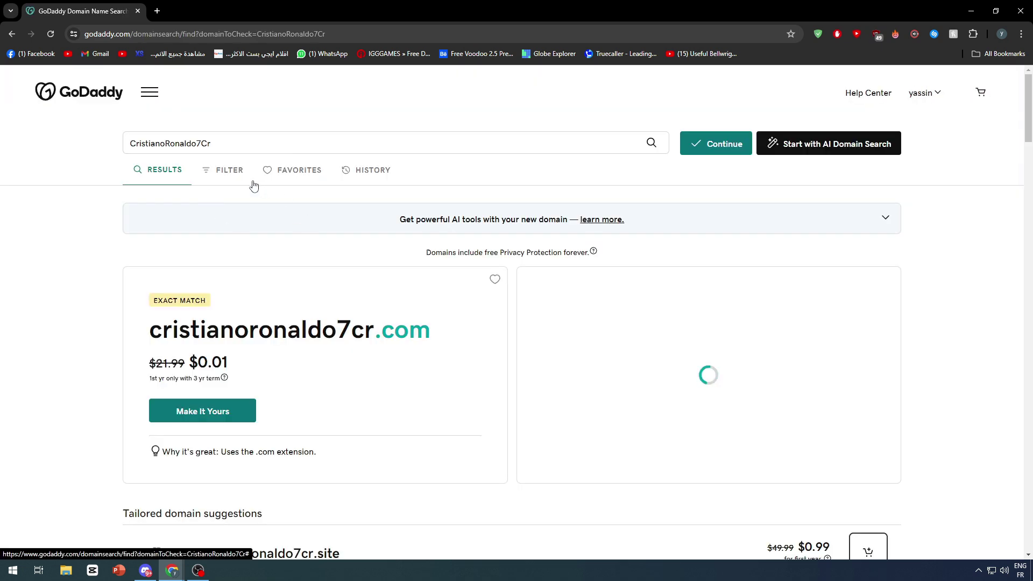
left_click_drag(155, 330, 465, 330)
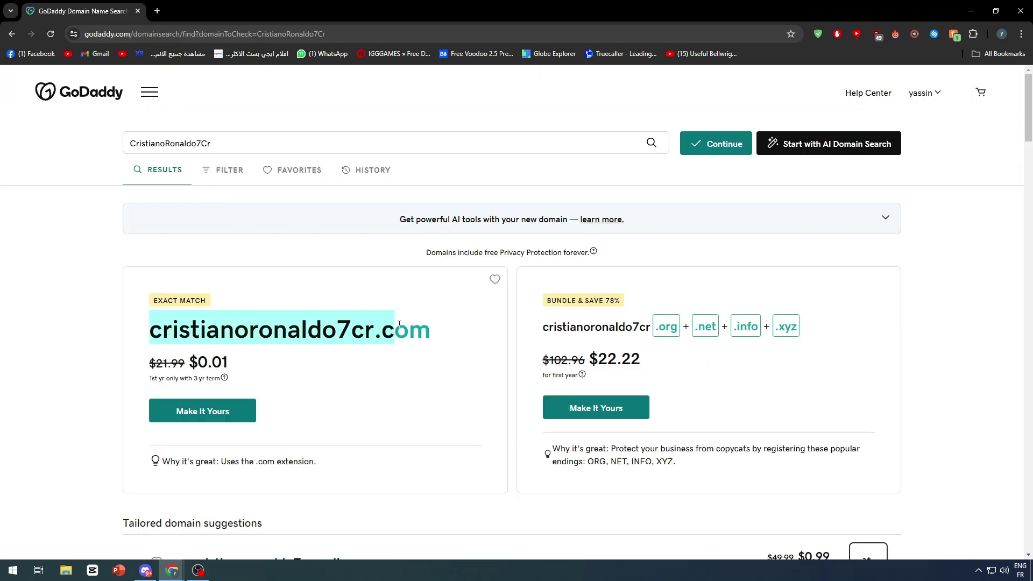
scroll(462, 328, "down", 5)
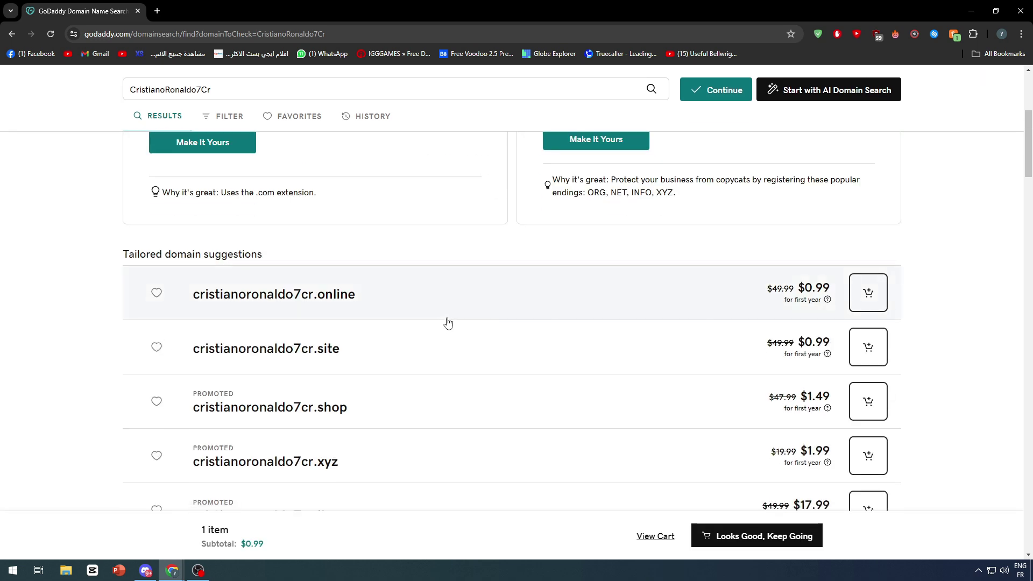
scroll(334, 310, "down", 7)
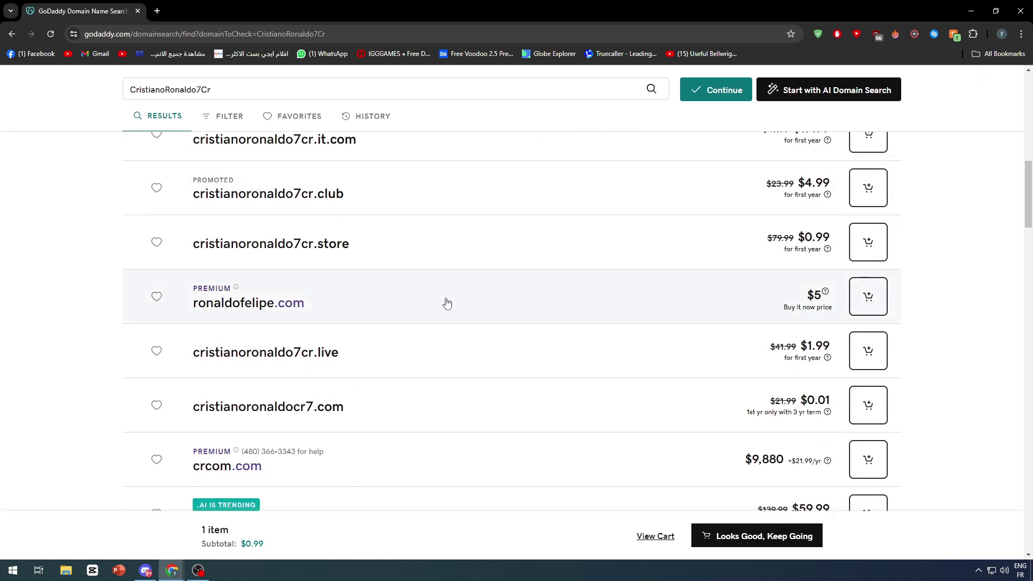
scroll(446, 303, "down", 5)
scroll(434, 302, "up", 6)
scroll(430, 302, "down", 3)
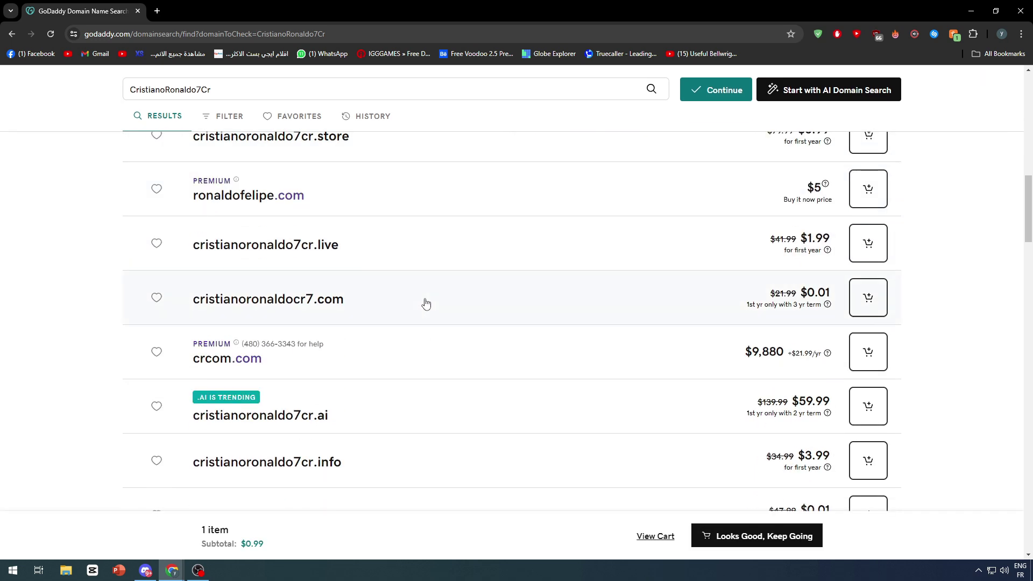
scroll(423, 304, "down", 3)
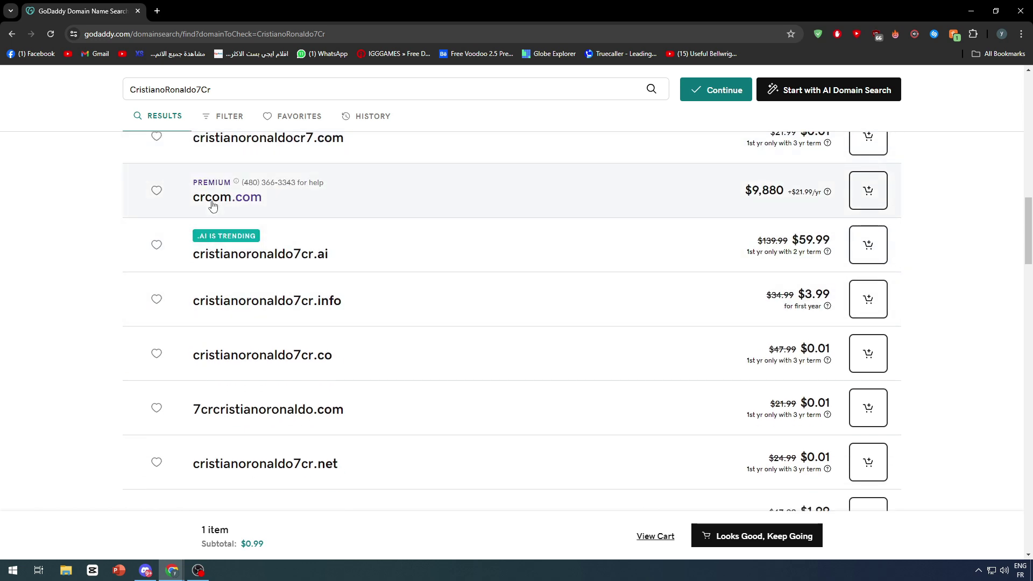
scroll(213, 206, "down", 9)
scroll(484, 401, "up", 18)
scroll(453, 375, "up", 10)
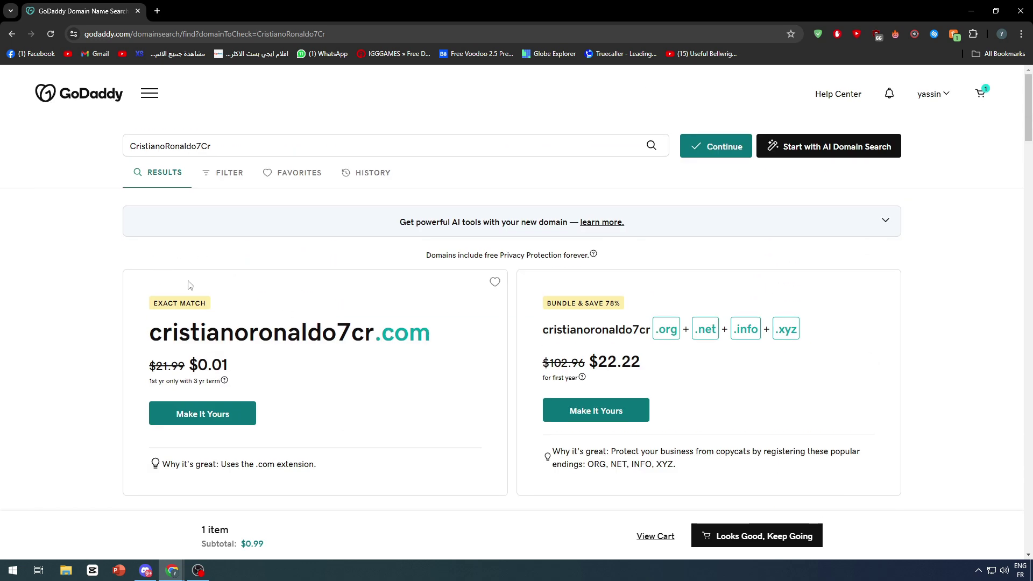
scroll(200, 285, "down", 2)
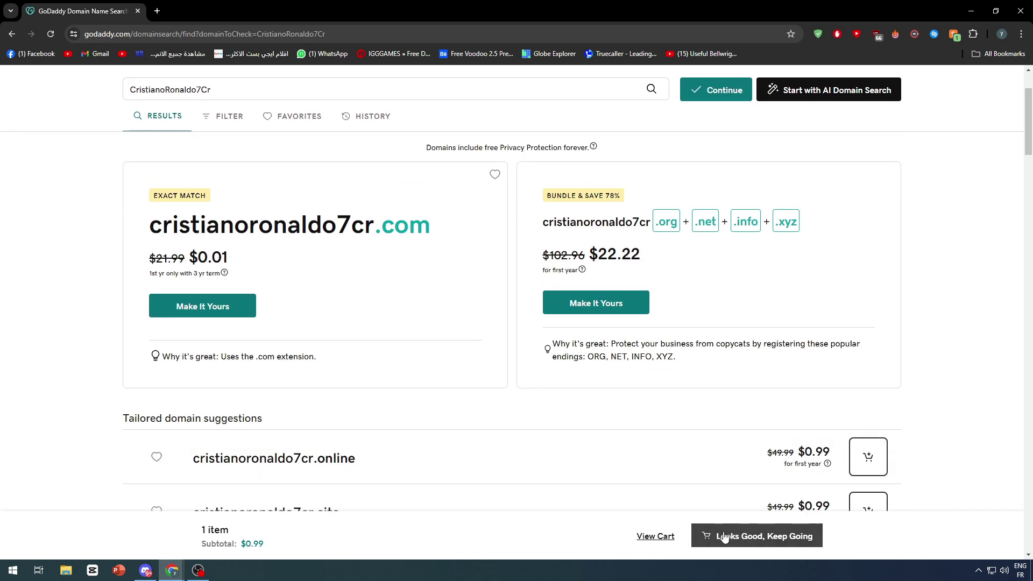
scroll(541, 467, "up", 2)
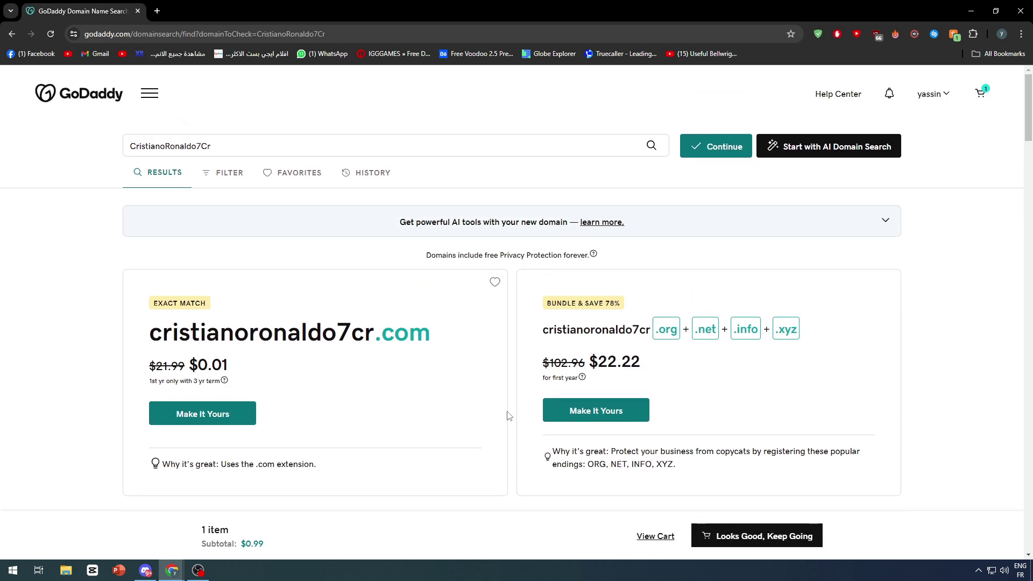
scroll(698, 304, "down", 5)
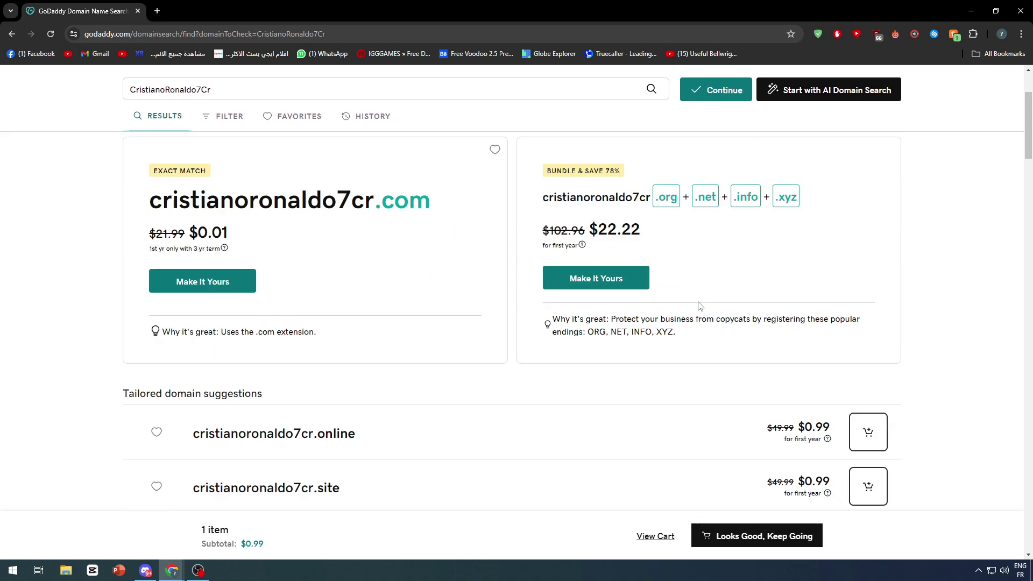
scroll(597, 316, "up", 5)
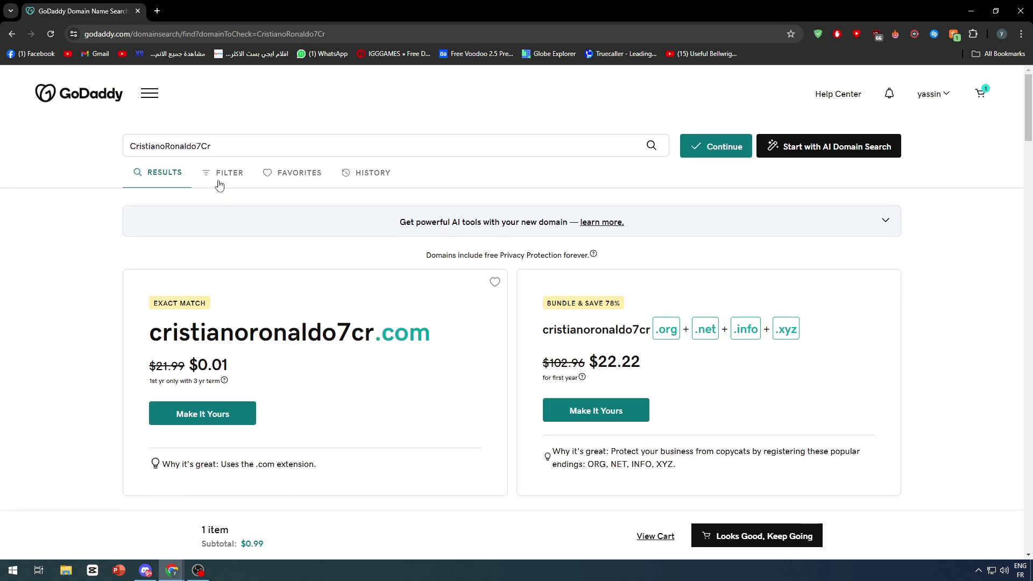
Step: Cap the CristianoRonaldo7Cr domain price filter at $251, then view the results again
left_click(219, 184)
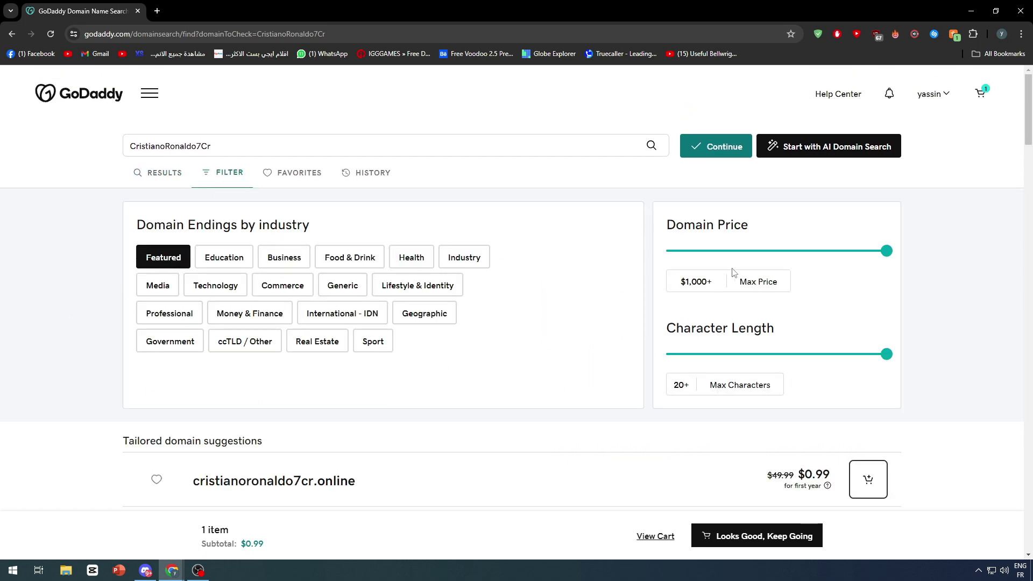
left_click_drag(886, 252, 719, 251)
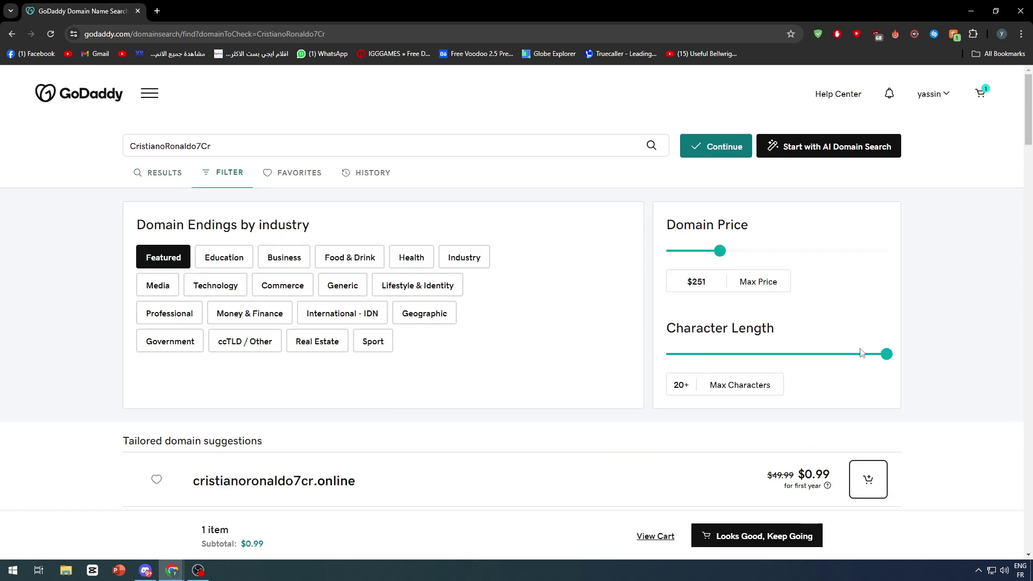
scroll(425, 385, "down", 4)
scroll(364, 339, "up", 4)
scroll(331, 326, "down", 3)
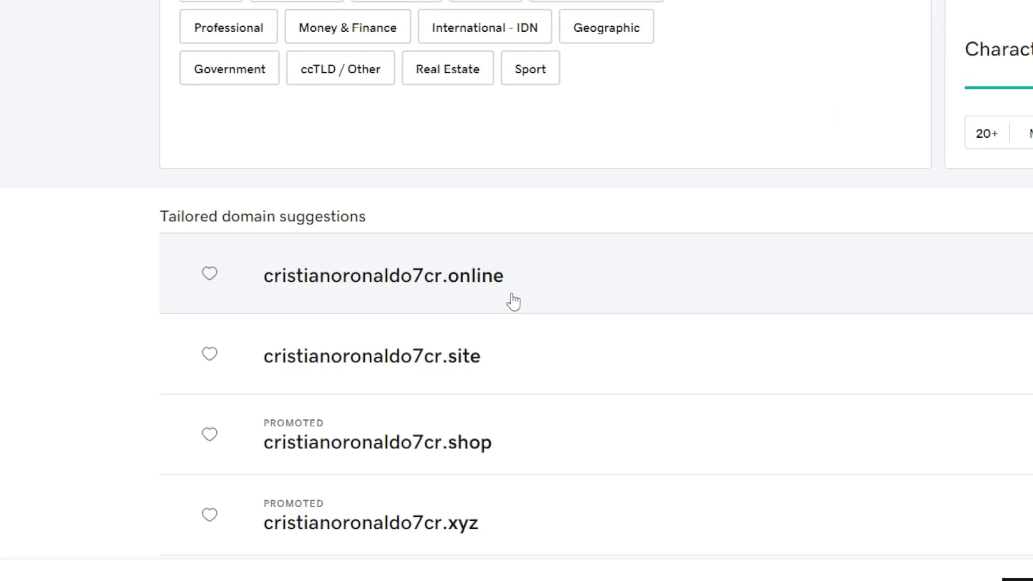
scroll(519, 300, "up", 3)
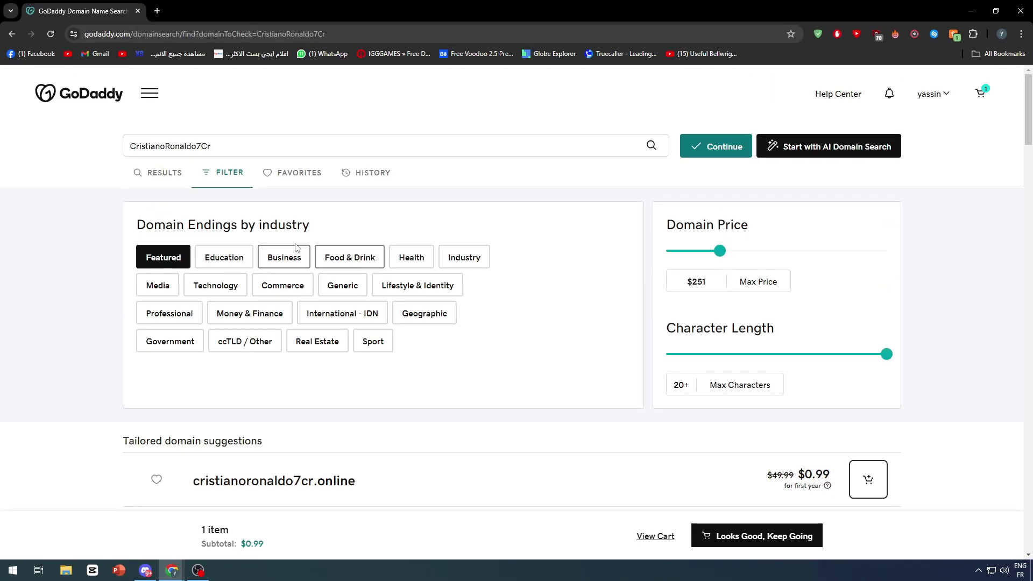
left_click(165, 181)
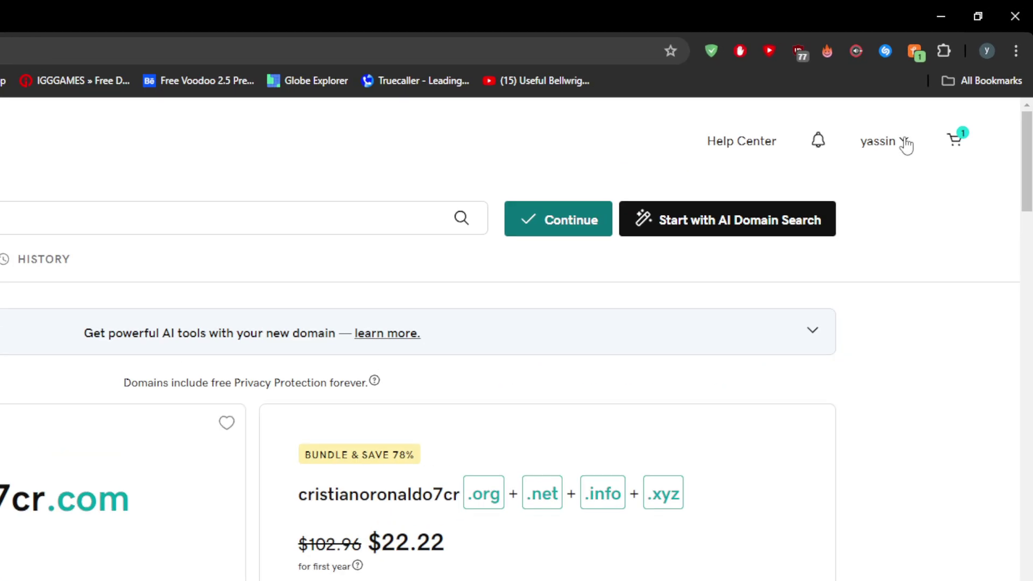
Step: Go to My Products and open titanltd.store's Domain page, valued below $100, expiring Oct 19, 2024
left_click(948, 96)
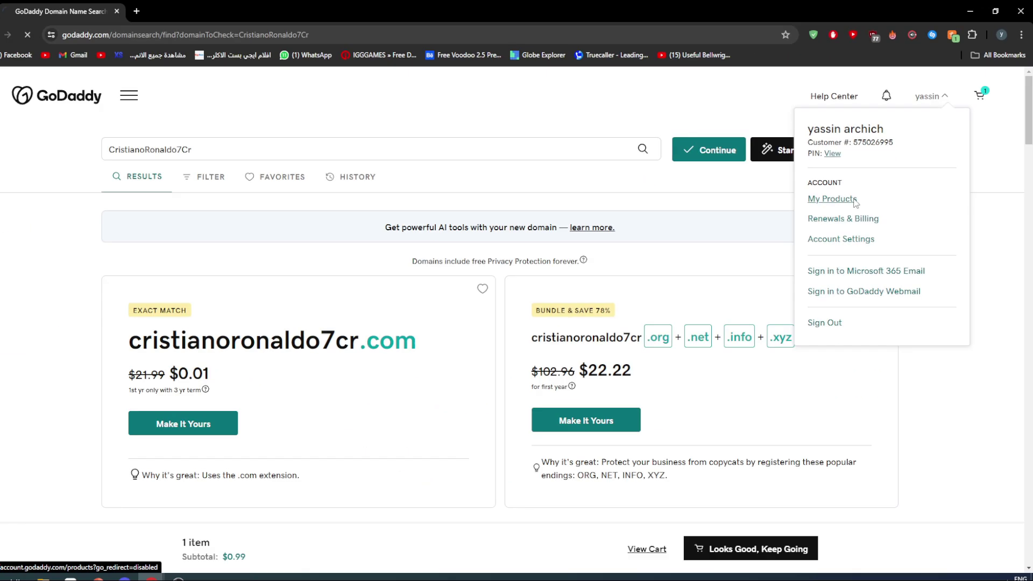
left_click(854, 200)
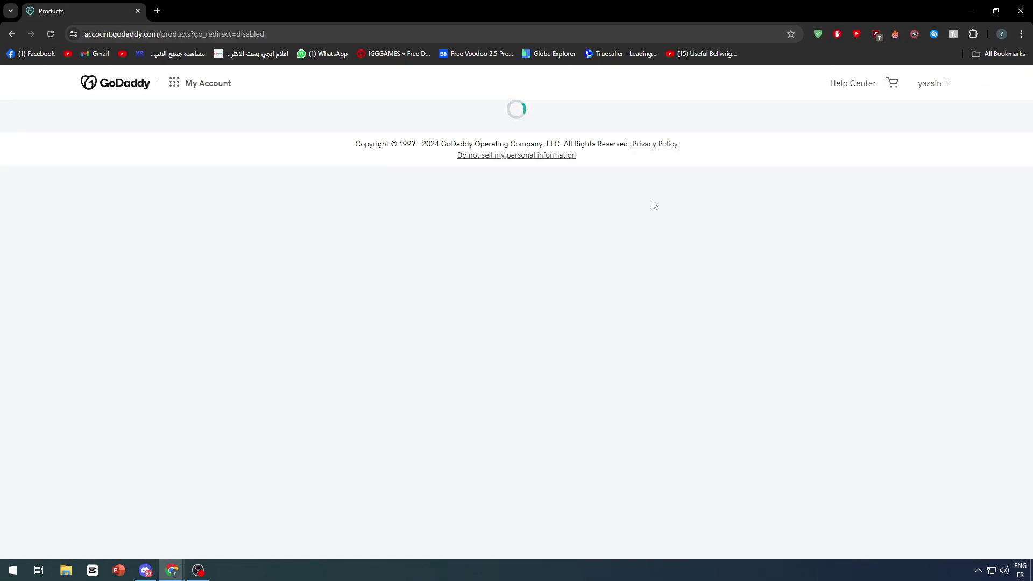
scroll(427, 312, "down", 2)
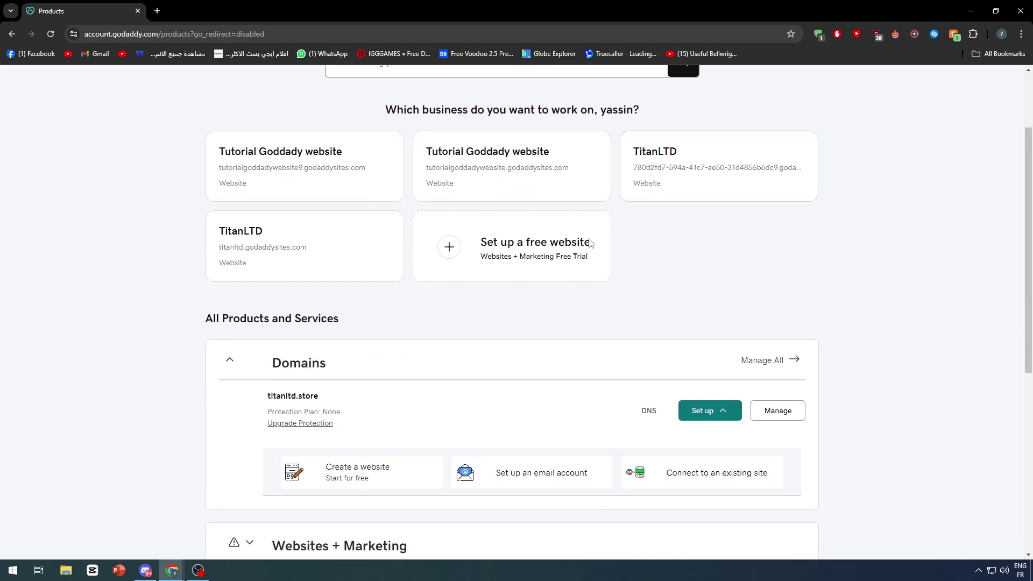
scroll(315, 380, "down", 3)
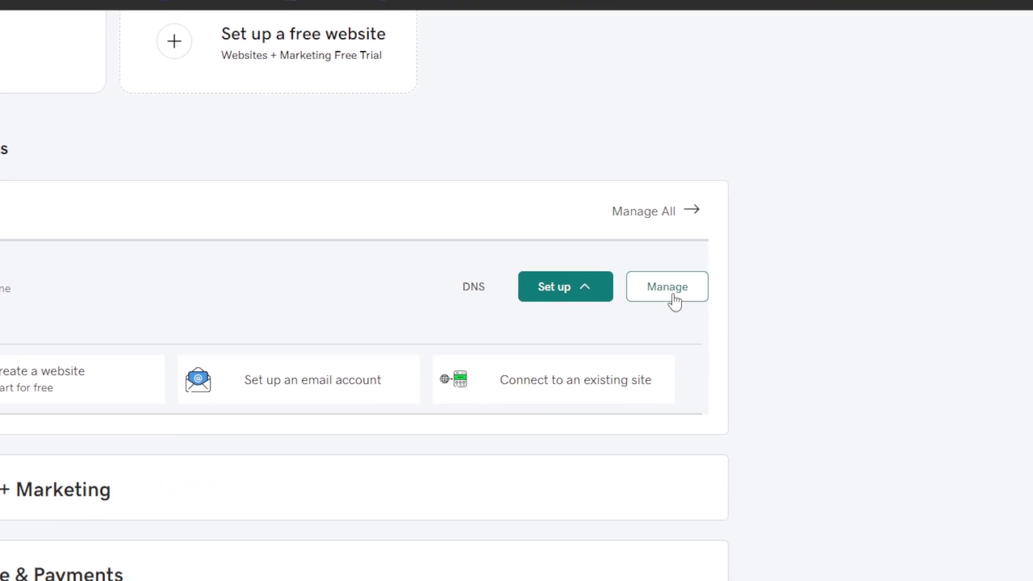
left_click(672, 299)
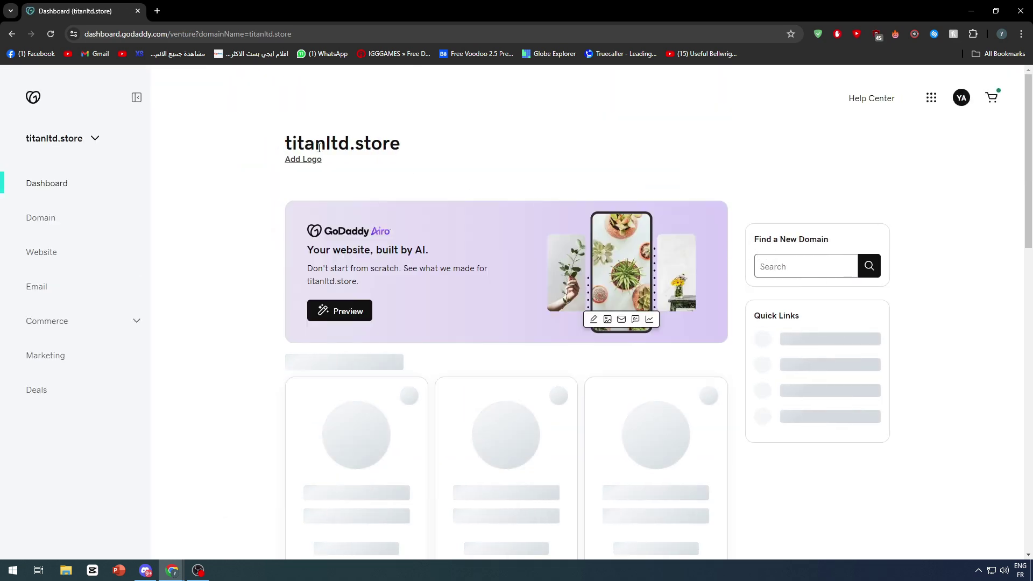
left_click(37, 224)
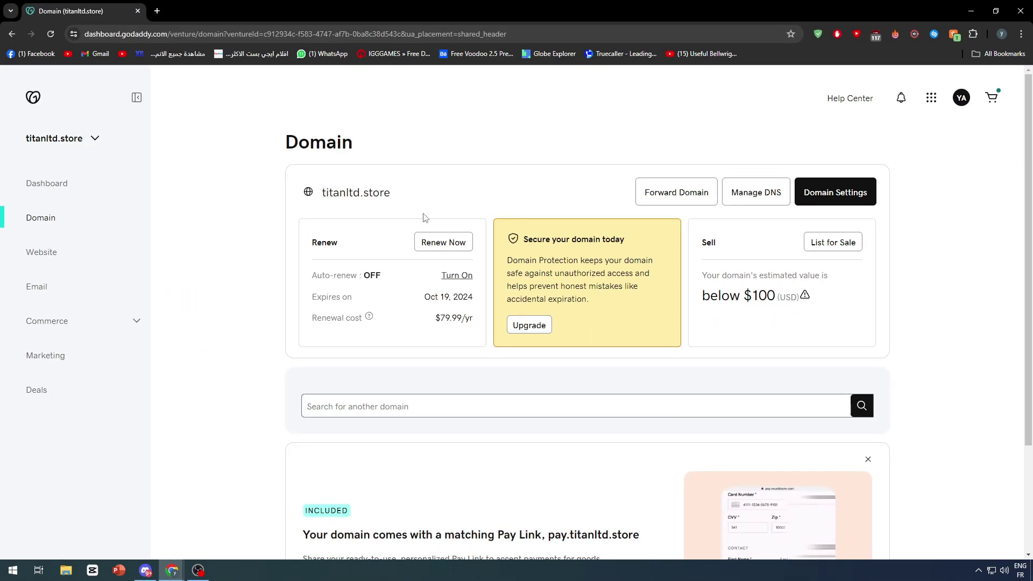
left_click_drag(391, 193, 325, 194)
left_click(325, 194)
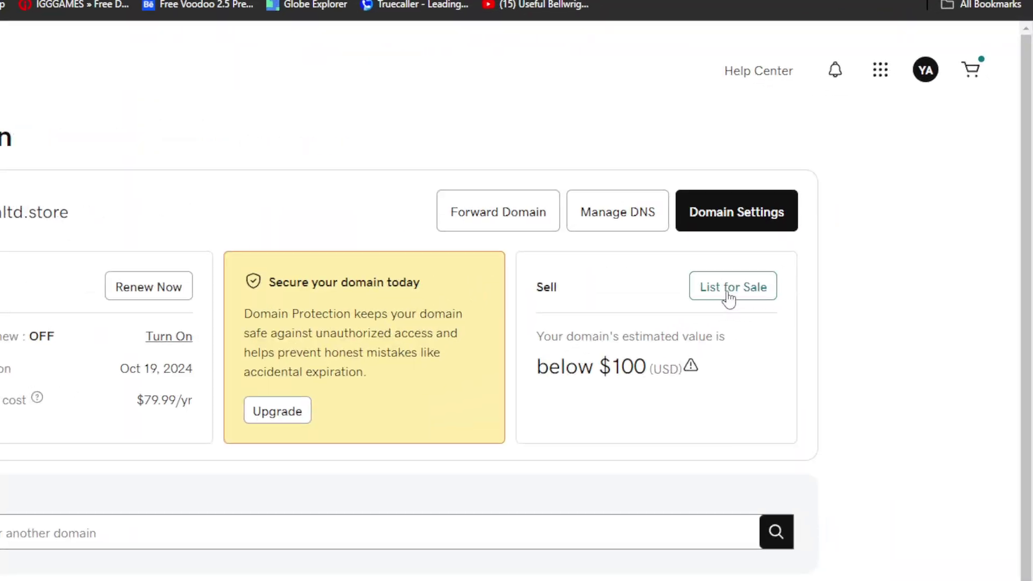
Step: Move past the list-for-sale intro to the titanltd.store Set your price form
left_click(728, 298)
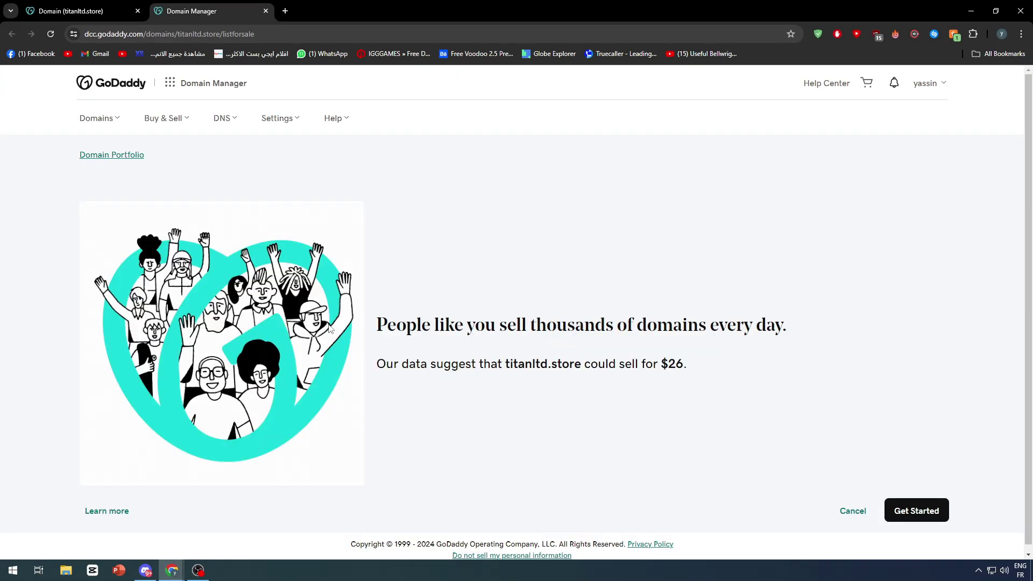
left_click(918, 510)
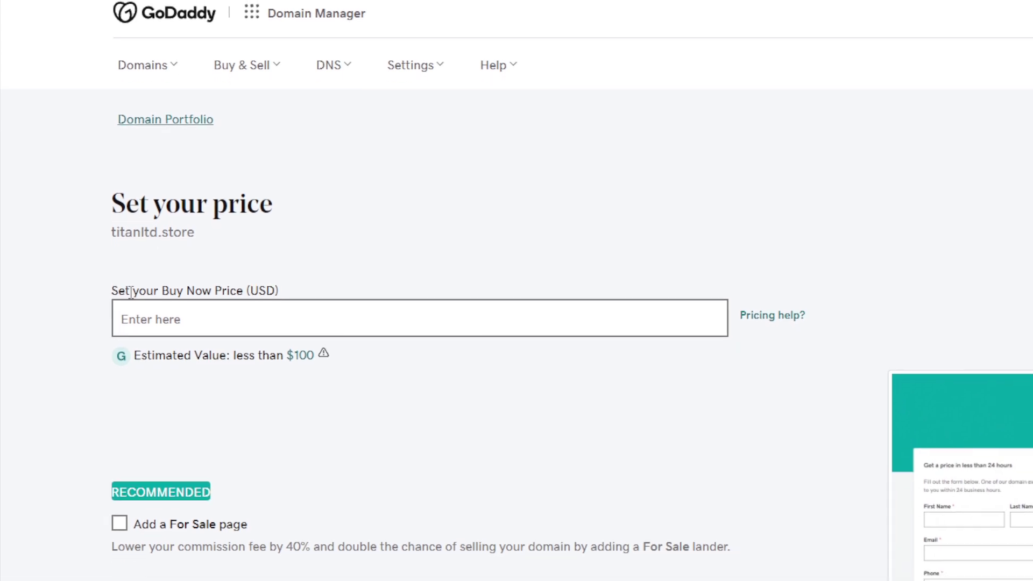
Step: Set titanltd.store's Buy Now Price to 100 USD and tick Add a For Sale page
scroll(350, 291, "down", 1)
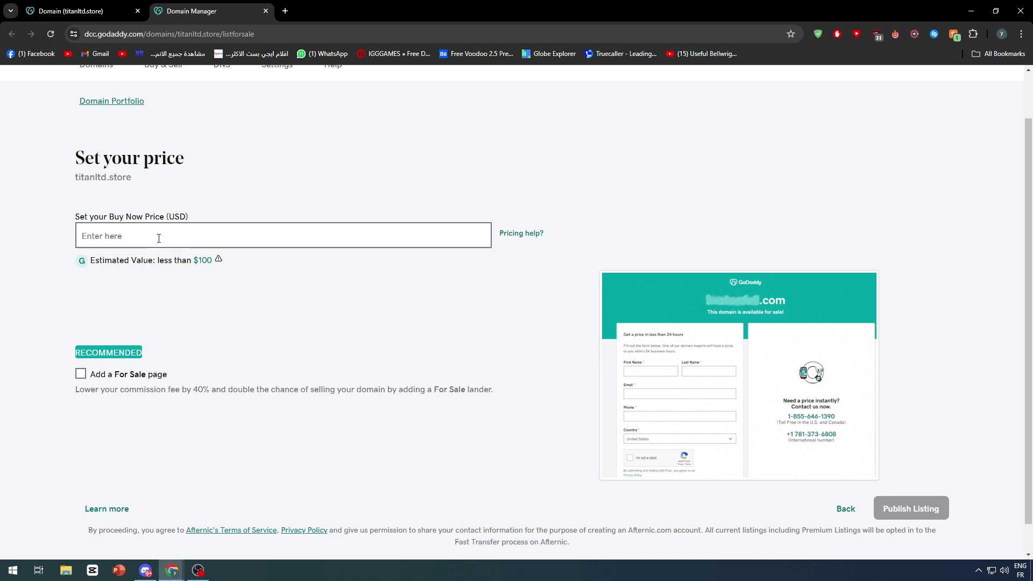
type("120")
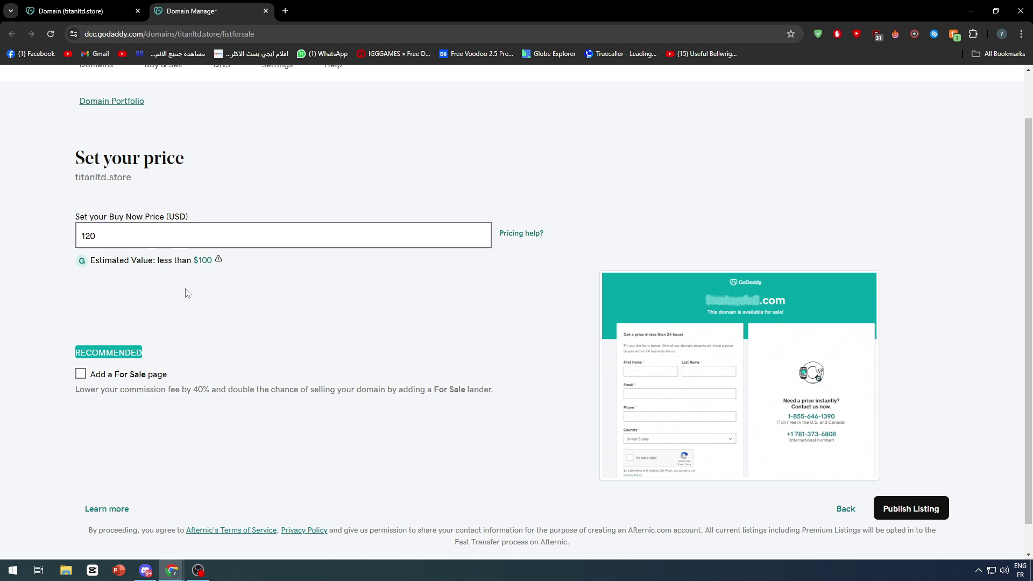
left_click_drag(94, 229, 49, 241)
type("0")
type("100")
left_click(46, 249)
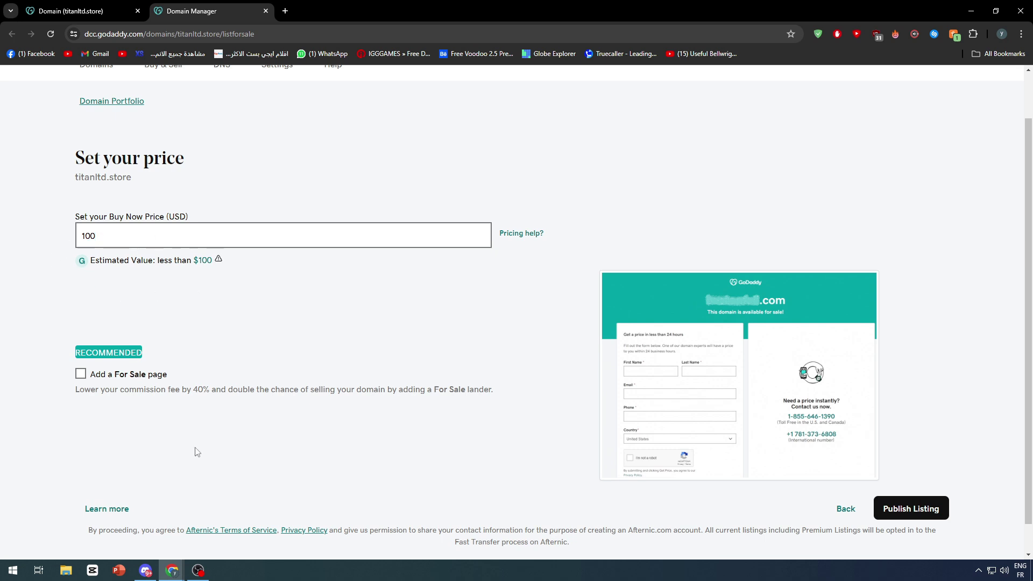
left_click(81, 374)
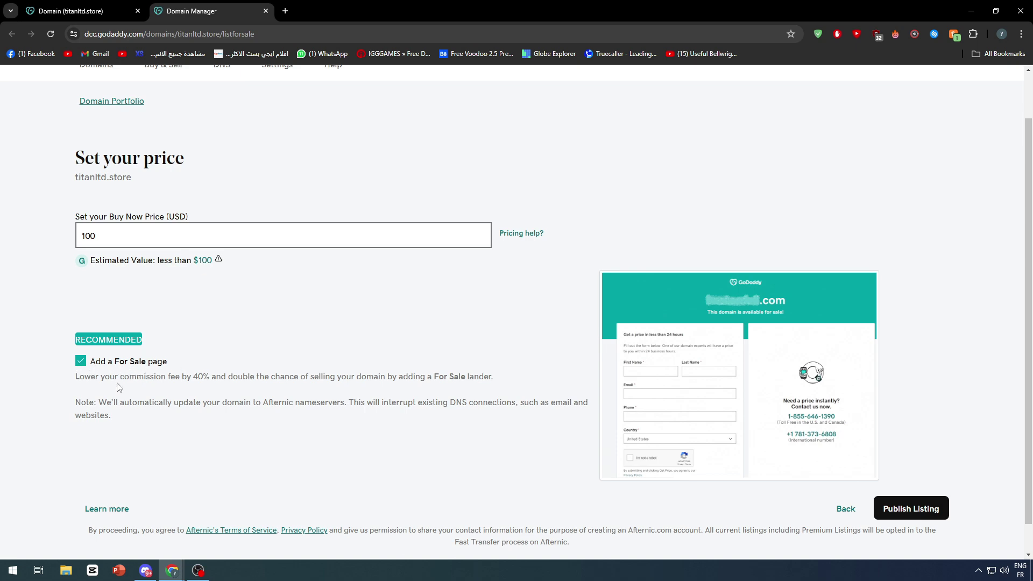
left_click_drag(167, 380, 201, 382)
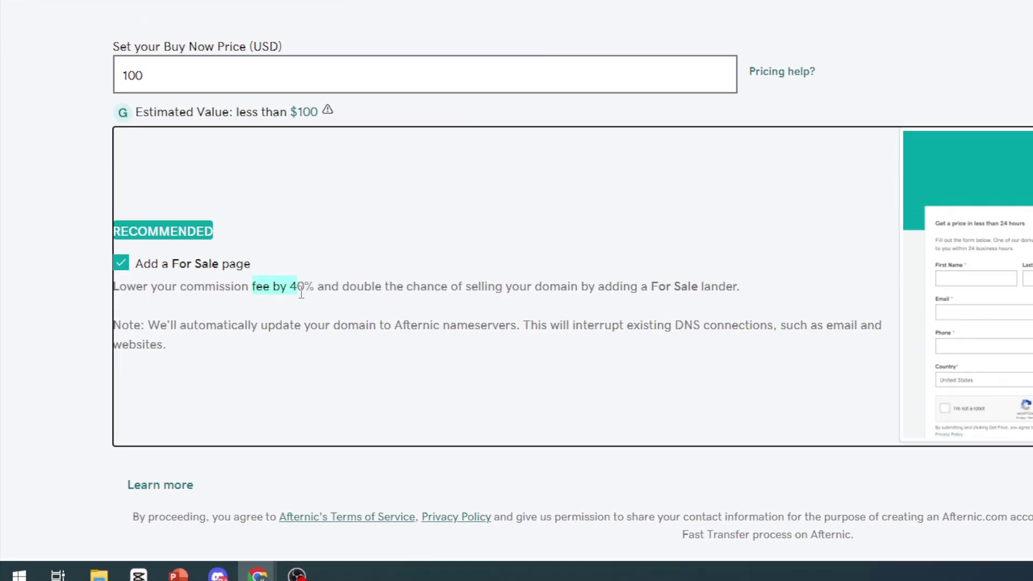
left_click(302, 293)
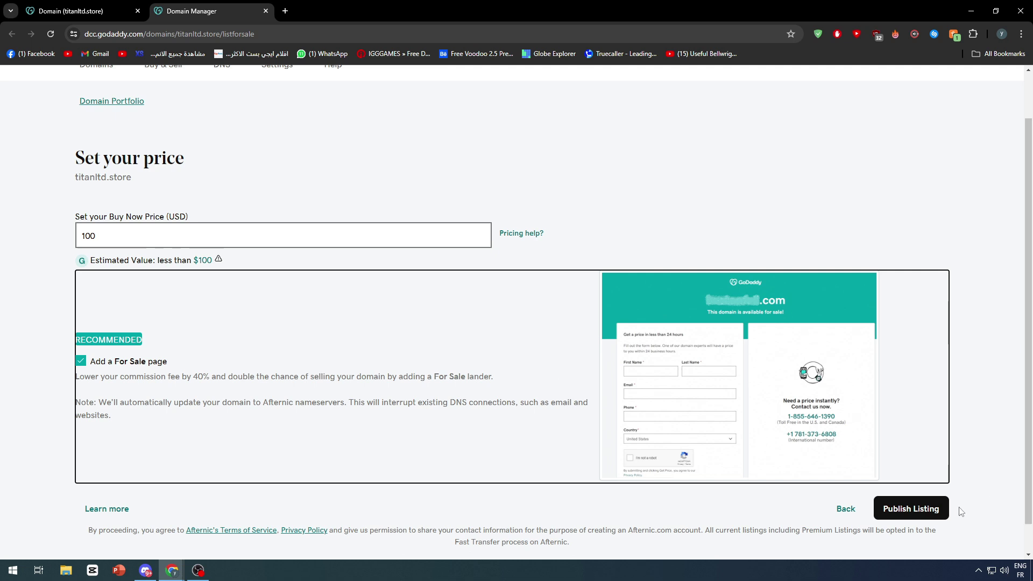
Step: Publish the listing via Create Account & Publish Listing, reaching the password field of the sign-in form
left_click(911, 508)
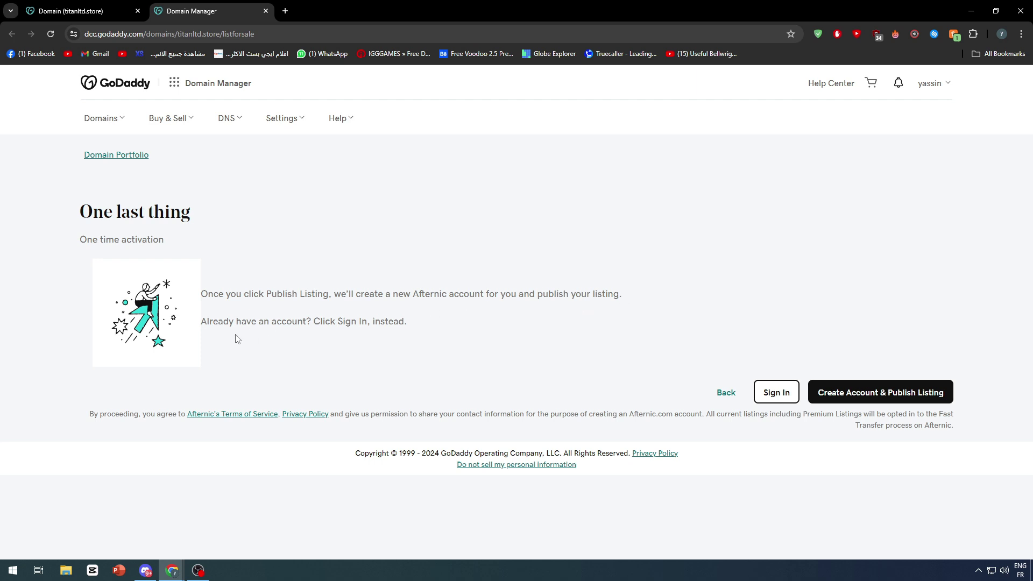
left_click_drag(208, 321, 269, 322)
left_click(283, 322)
left_click(864, 392)
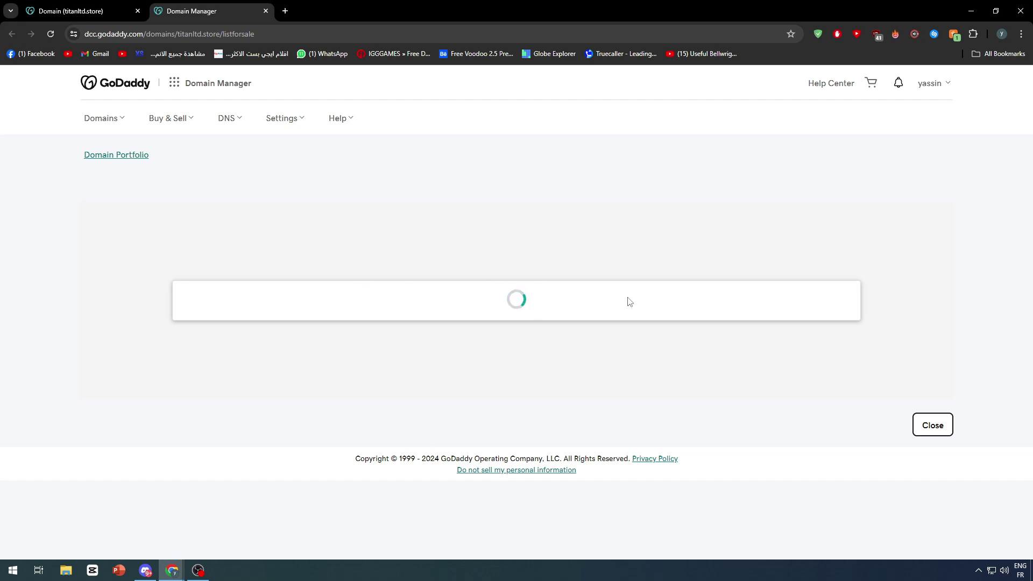
scroll(438, 253, "down", 1)
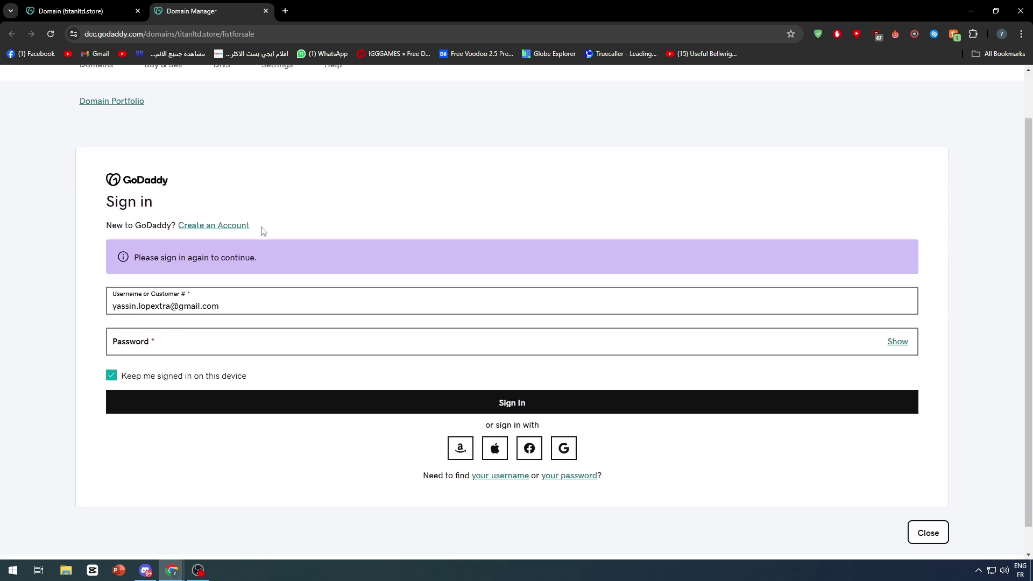
left_click(291, 341)
Step: Return to the GoDaddy Domain Portfolio showing titanltd.store
left_click(80, 11)
left_click(250, 10)
left_click(114, 107)
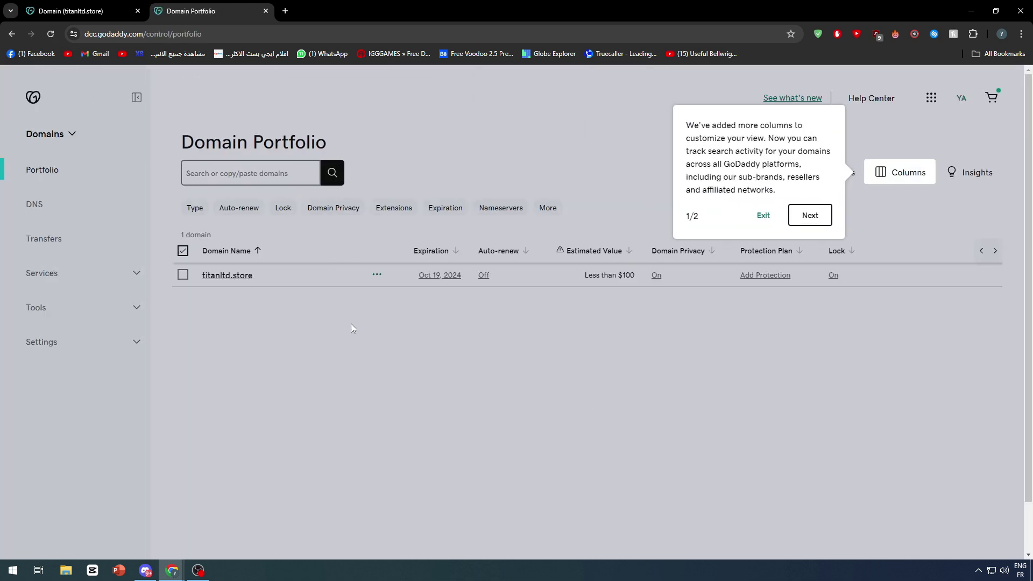
Step: Dismiss the new-features tour and check the Estimated Value explanation in the portfolio
left_click(809, 217)
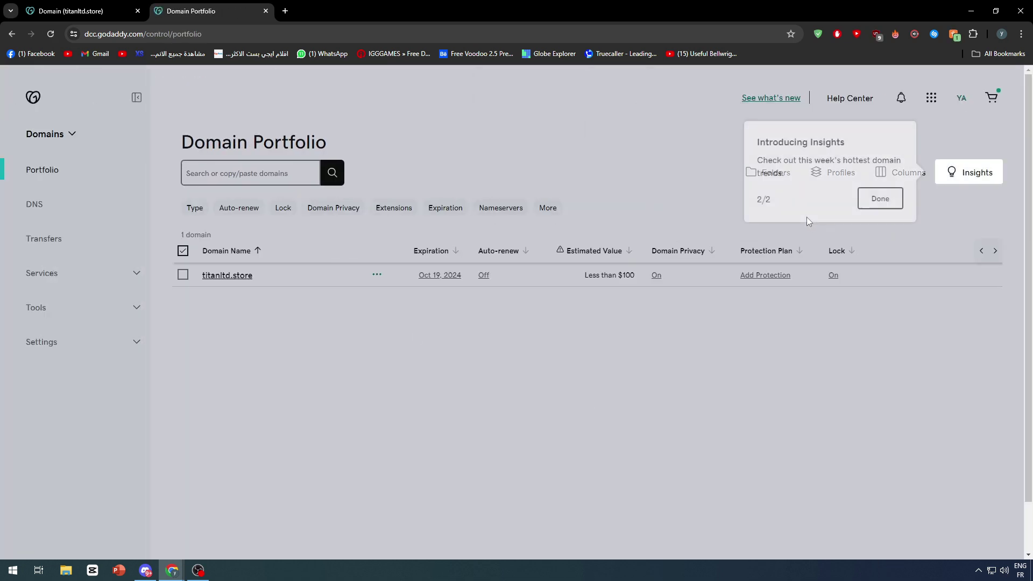
left_click(860, 205)
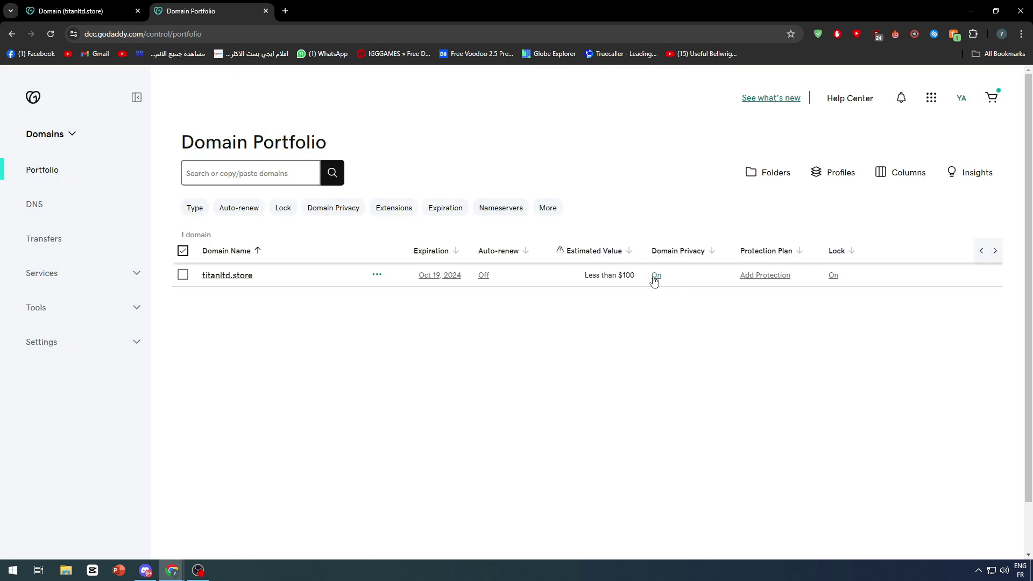
left_click(560, 249)
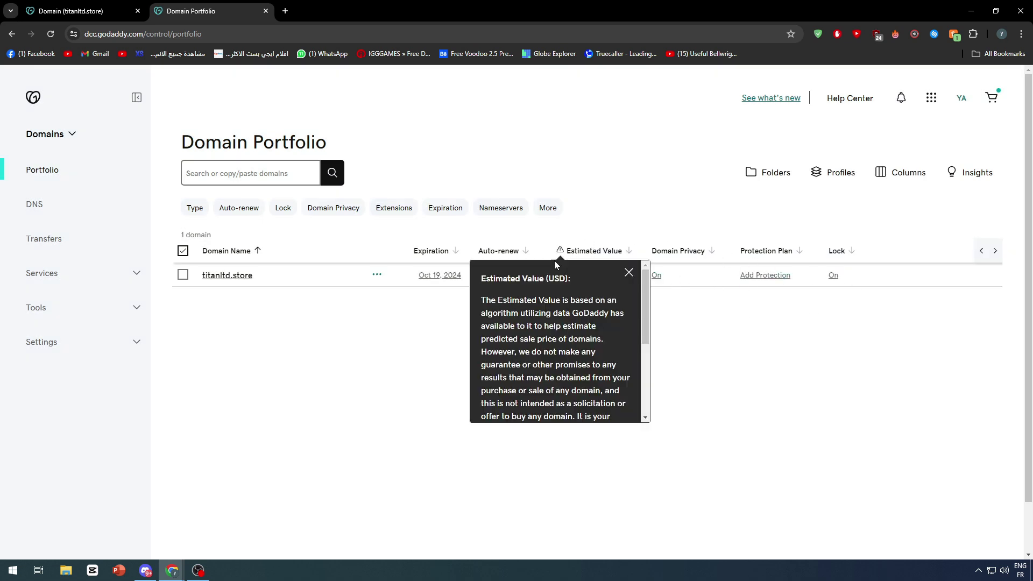
left_click(243, 280)
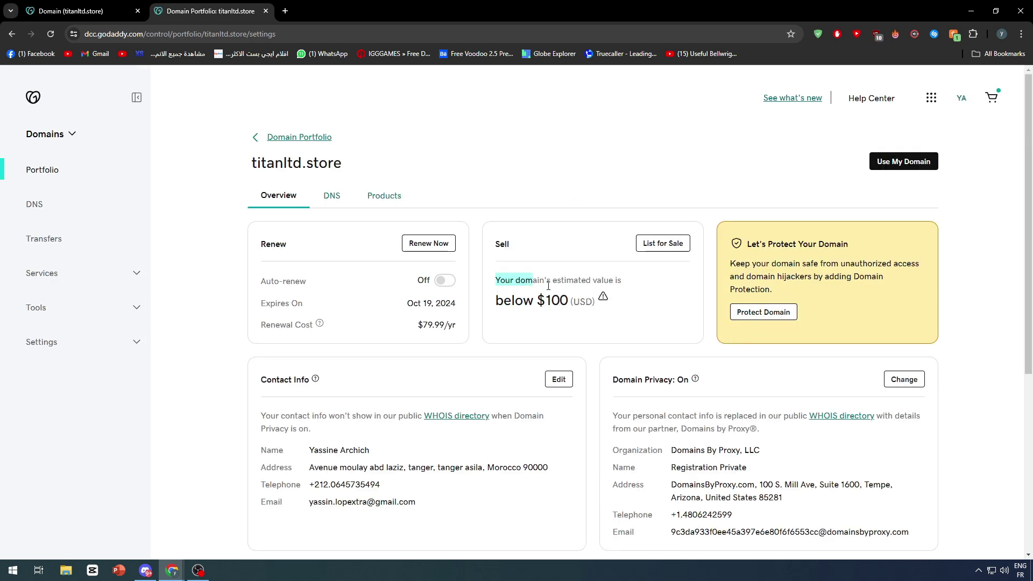
Step: List titanltd.store at 100 USD with a For Sale page, choose Afternic Sign In, and copy 'Afternic'
left_click(664, 245)
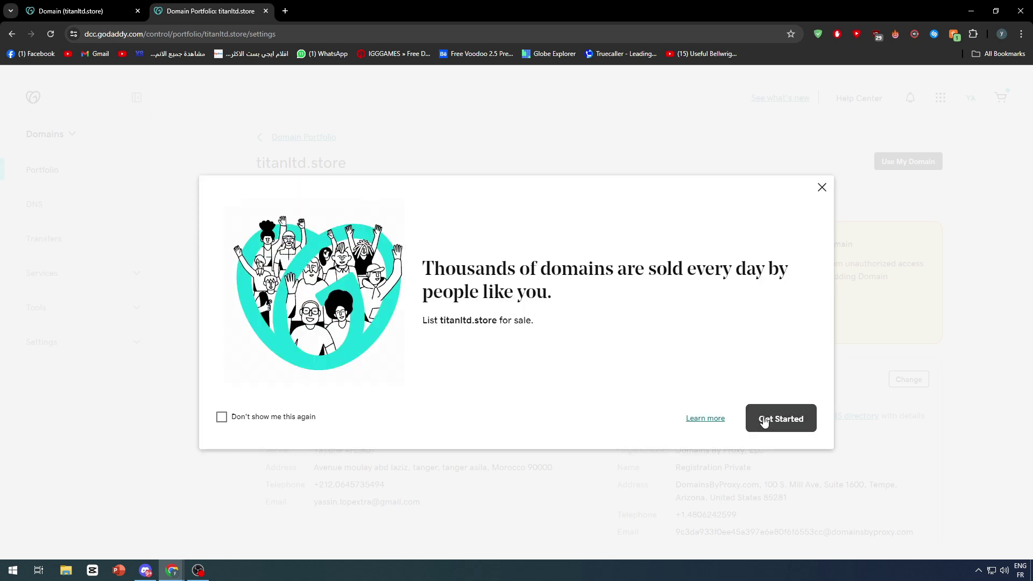
left_click(769, 419)
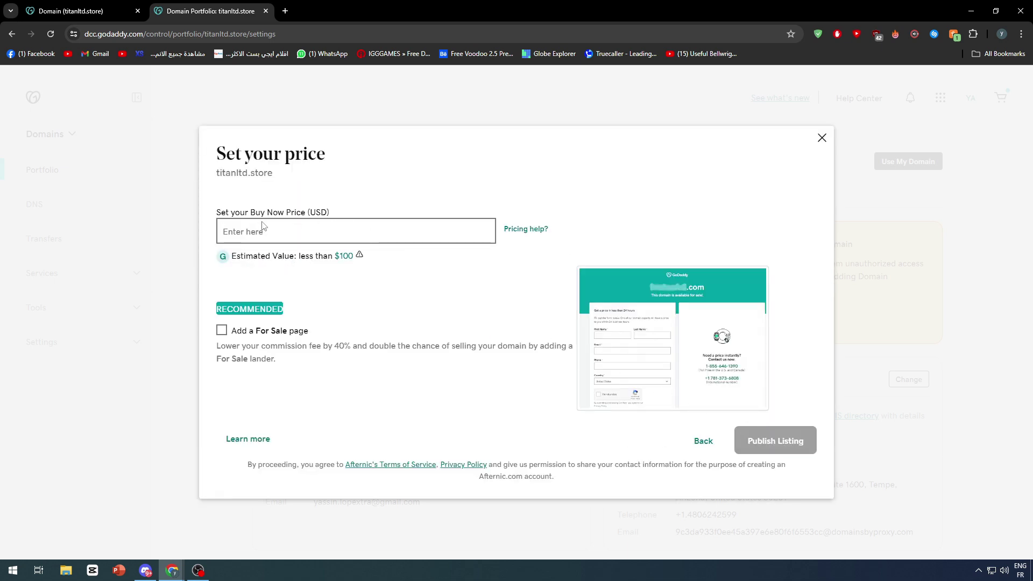
type("100")
left_click(280, 330)
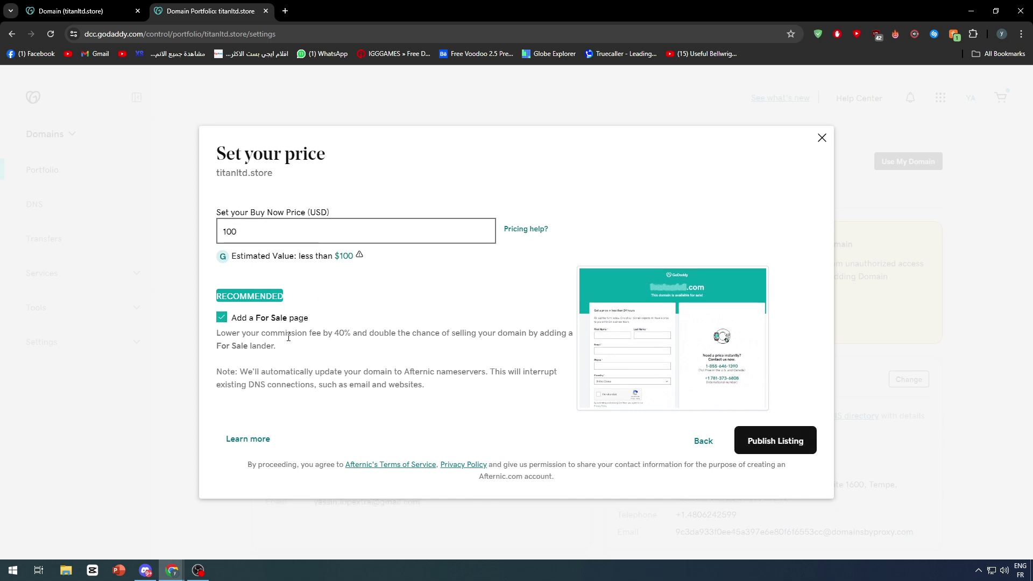
left_click(773, 439)
left_click(566, 376)
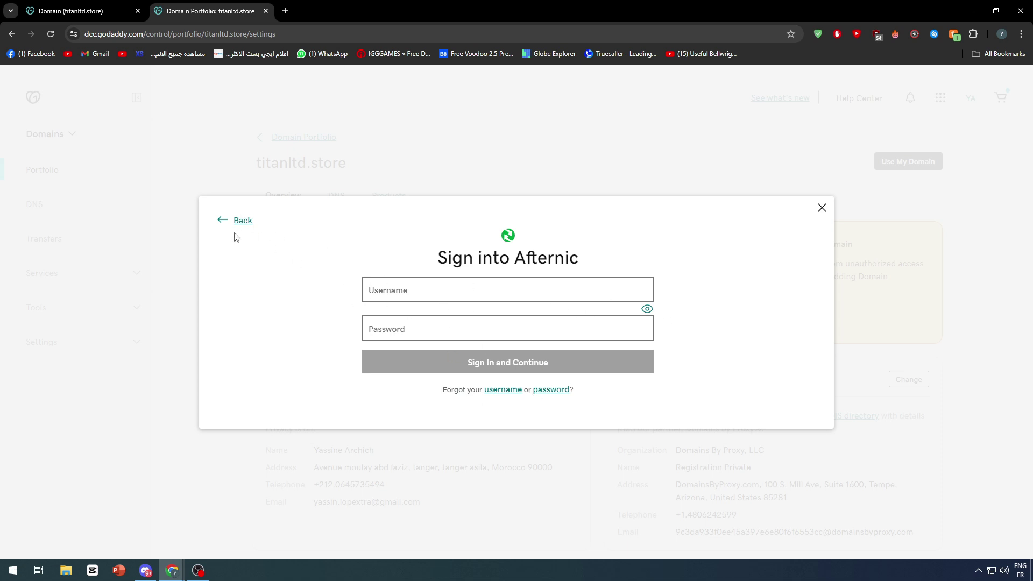
double_click(542, 259)
key("ctrl+c")
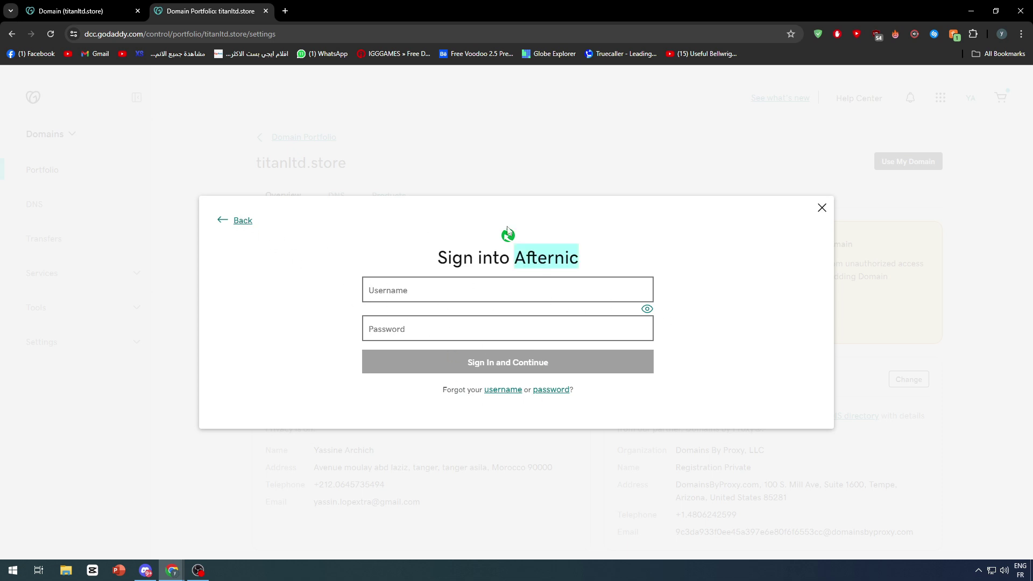
Step: Search Afternic in a new tab, open afternic.com, and go to Create an Account
left_click(285, 11)
key("ctrl+v")
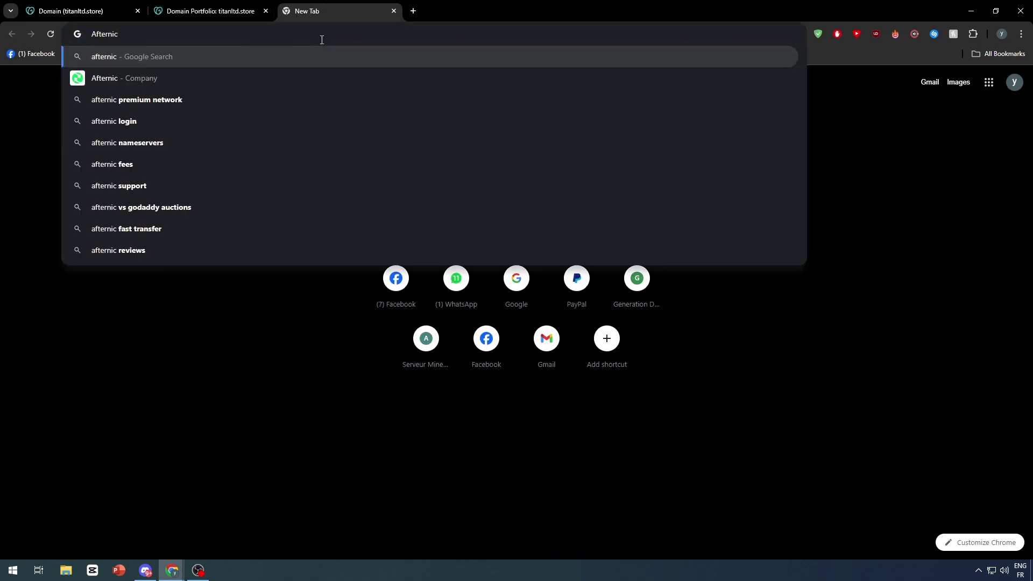
key("Return")
left_click(178, 185)
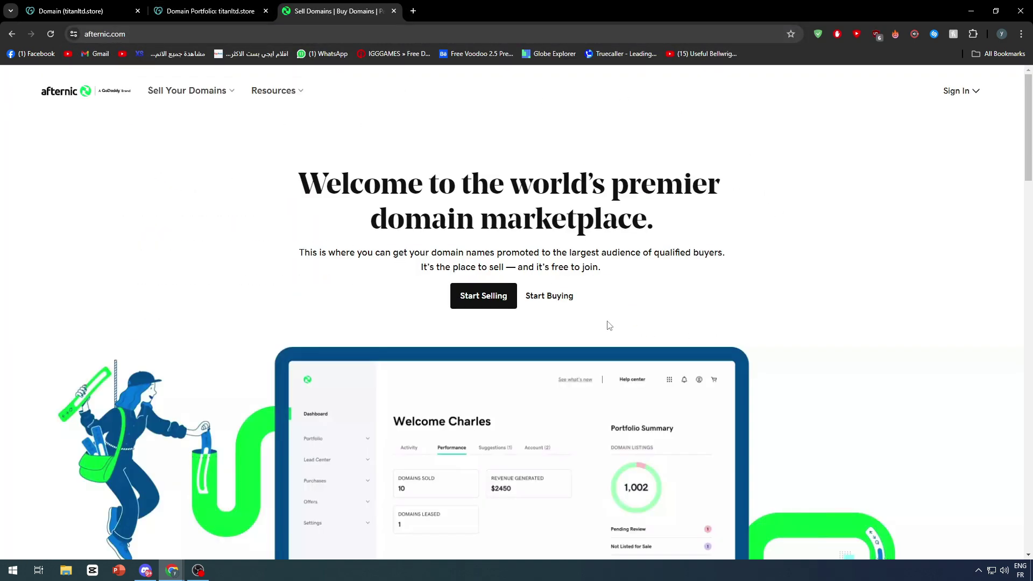
left_click(947, 94)
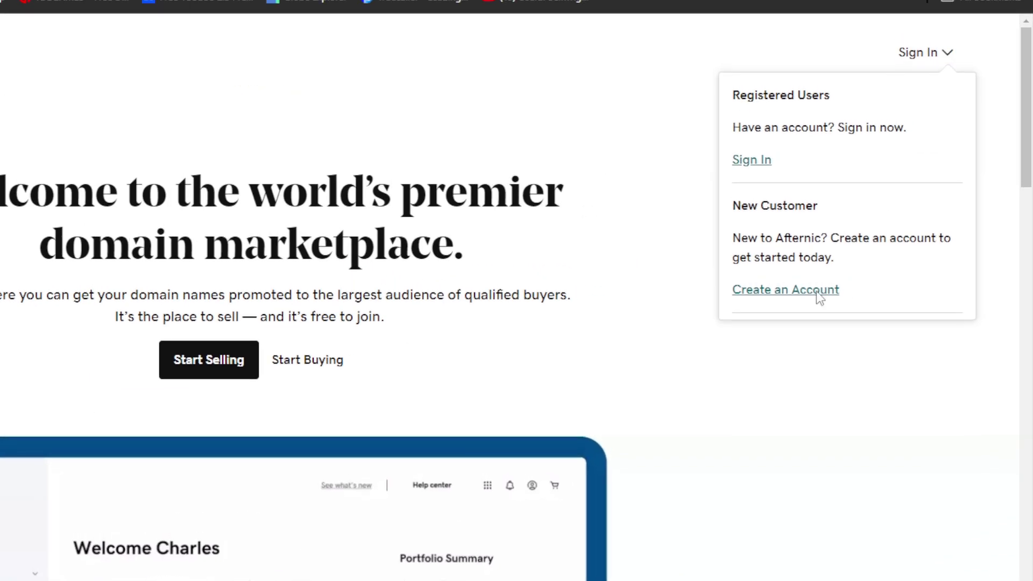
left_click(816, 291)
Step: Fill the Afternic registration form with the saved e-mail address and an alphanumeric username without the dot
left_click(537, 190)
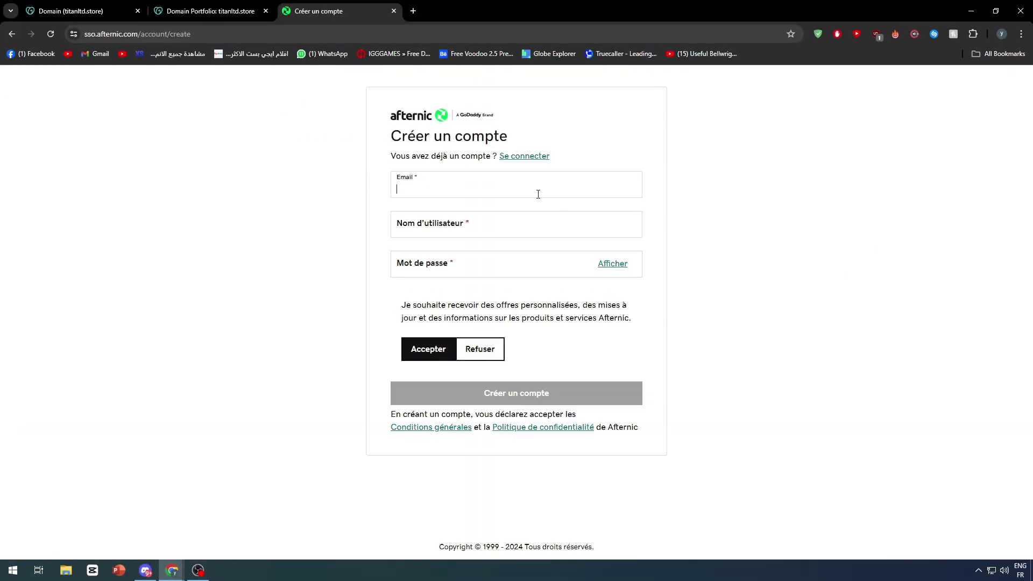
left_click(425, 189)
left_click(473, 218)
left_click(473, 223)
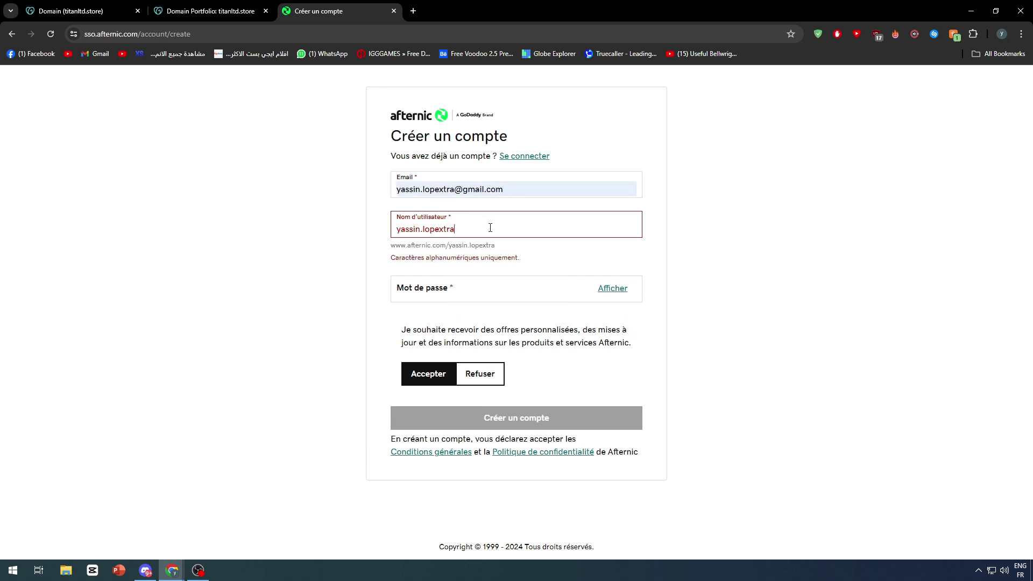
type("12")
left_click(424, 230)
key("BackSpace")
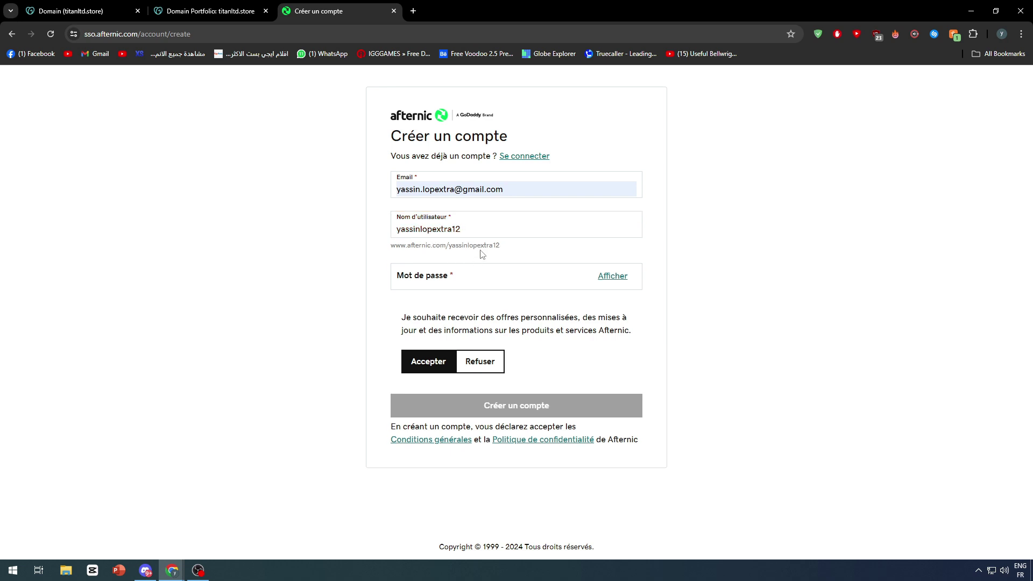
Step: Enter a strong account password and leave the Afternic marketing offers unticked
left_click(466, 275)
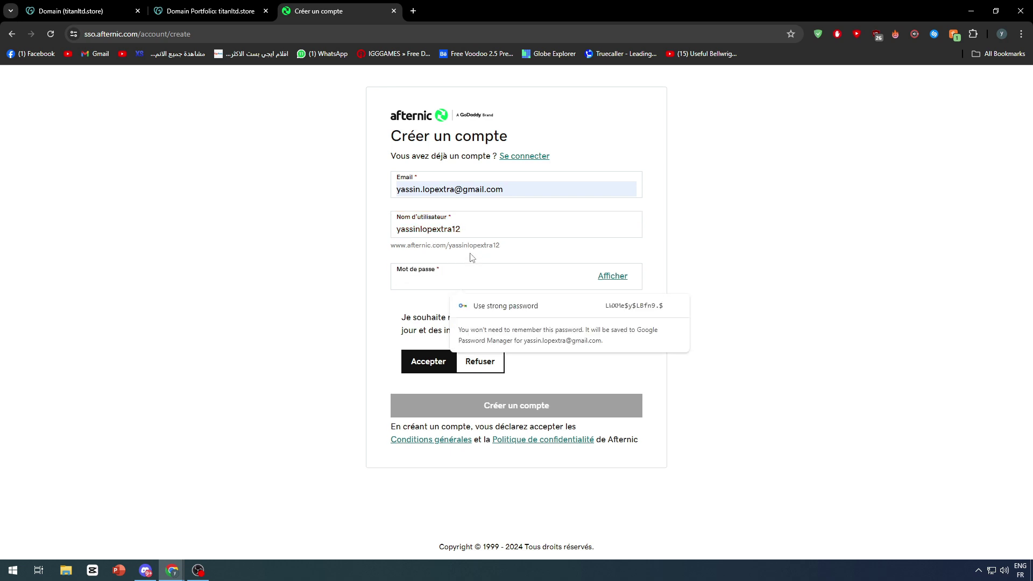
type("*******")
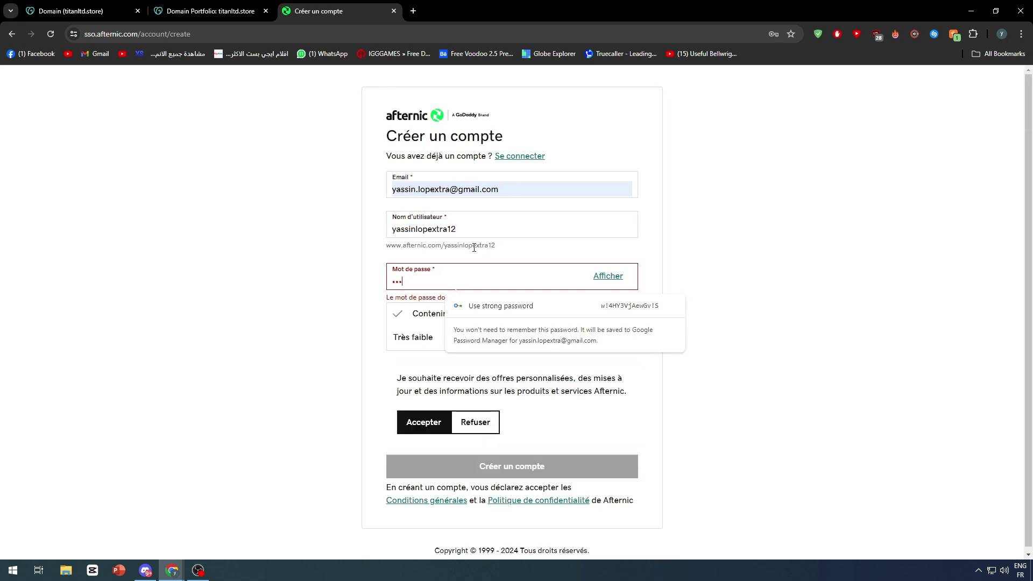
type("***")
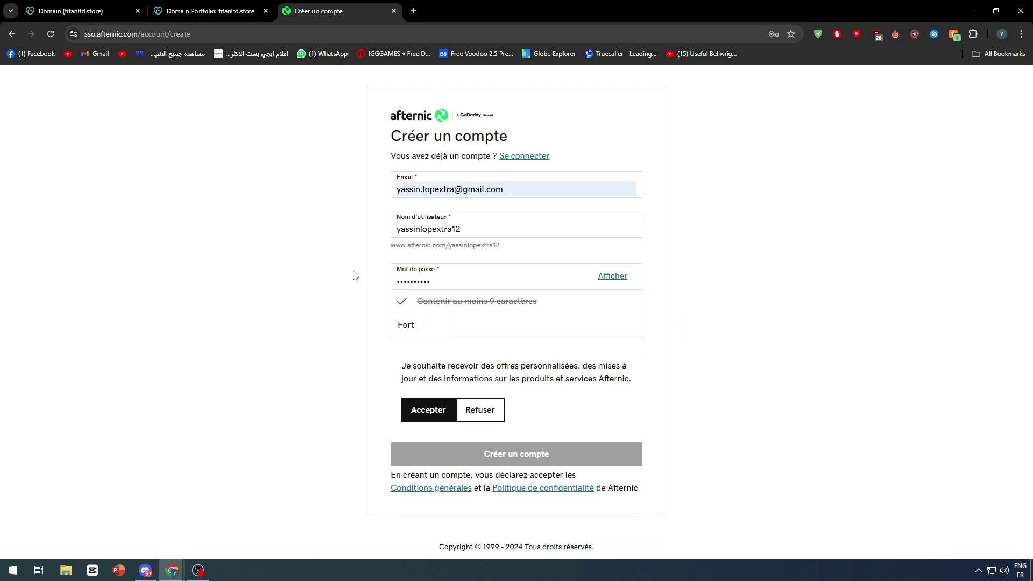
left_click(418, 360)
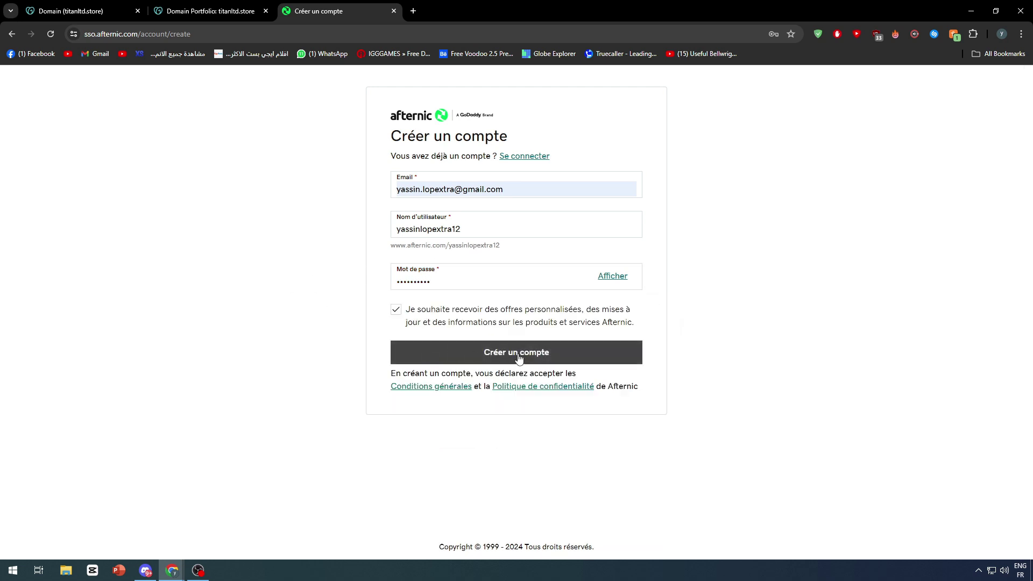
left_click(397, 310)
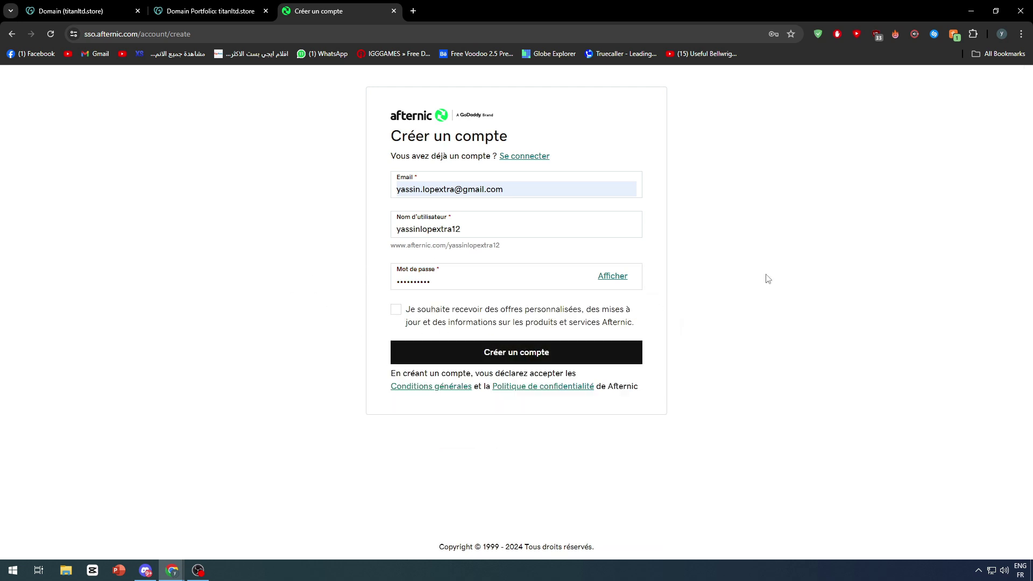
Step: Submit the Afternic account form, save its password, and request the email verification code
key("Return")
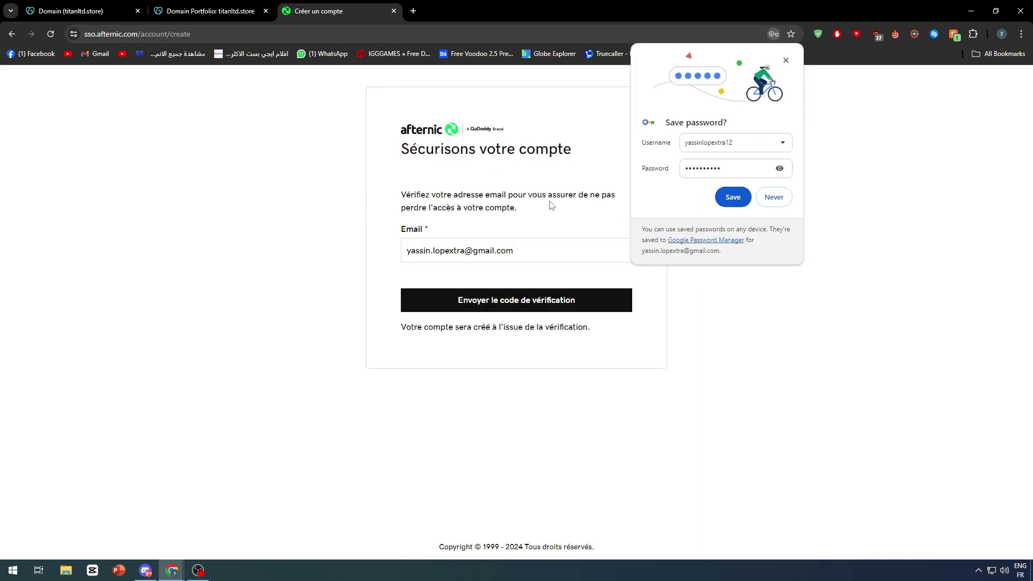
left_click(732, 198)
left_click(473, 291)
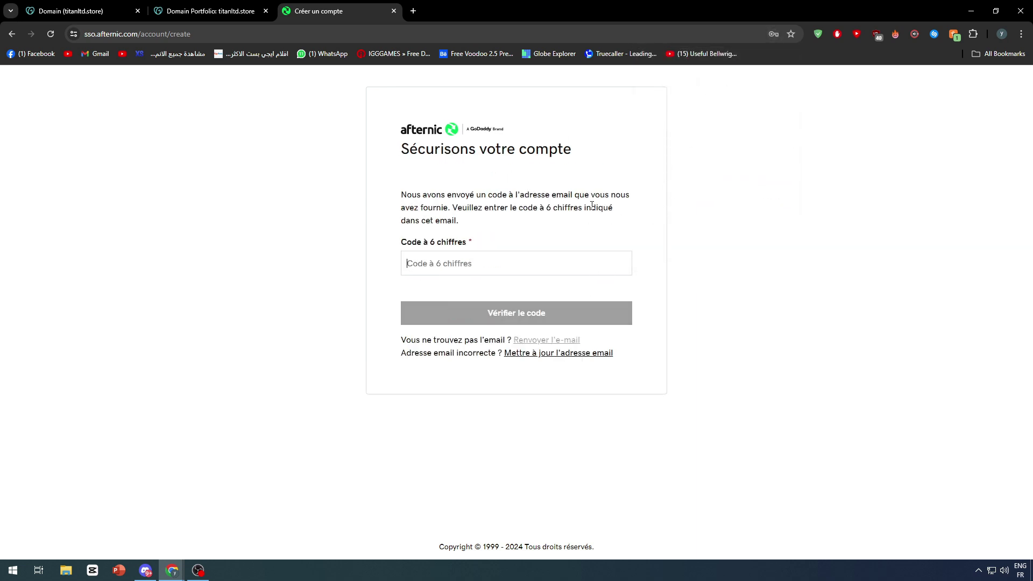
Step: In Gmail, open the Afternic 'Verify your email' message and copy its 6-digit code
left_click(413, 10)
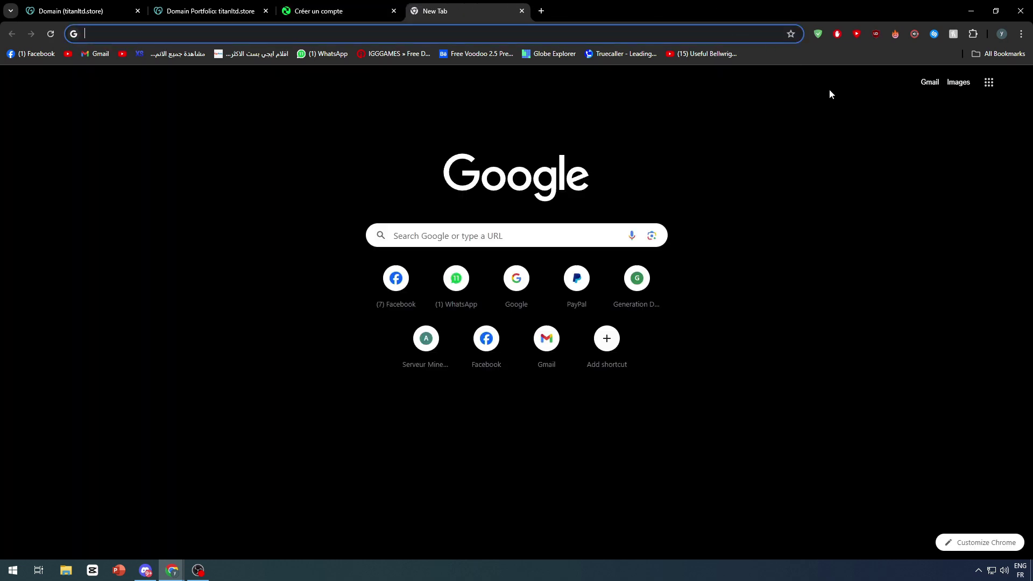
left_click(930, 83)
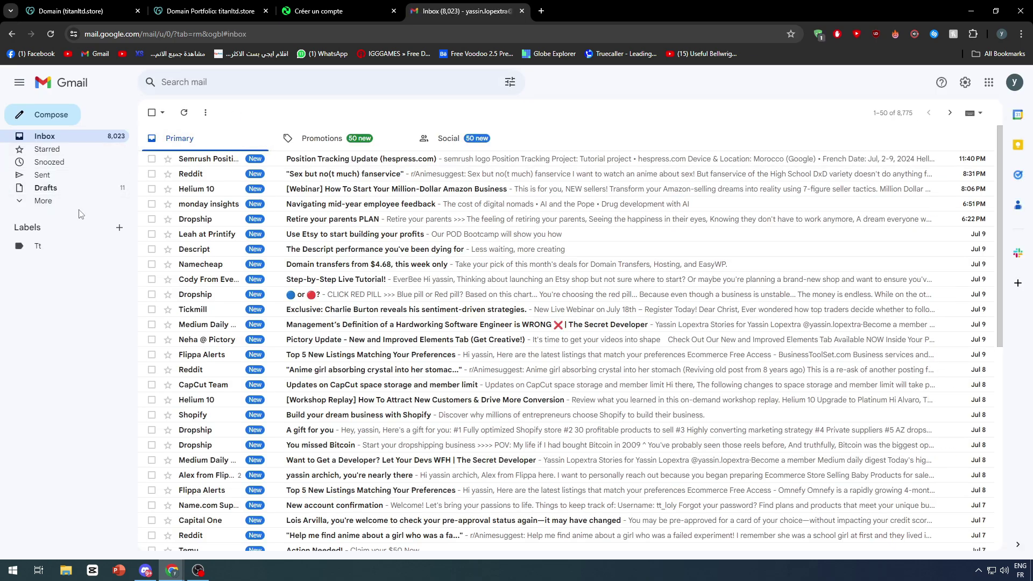
left_click(43, 201)
left_click(341, 12)
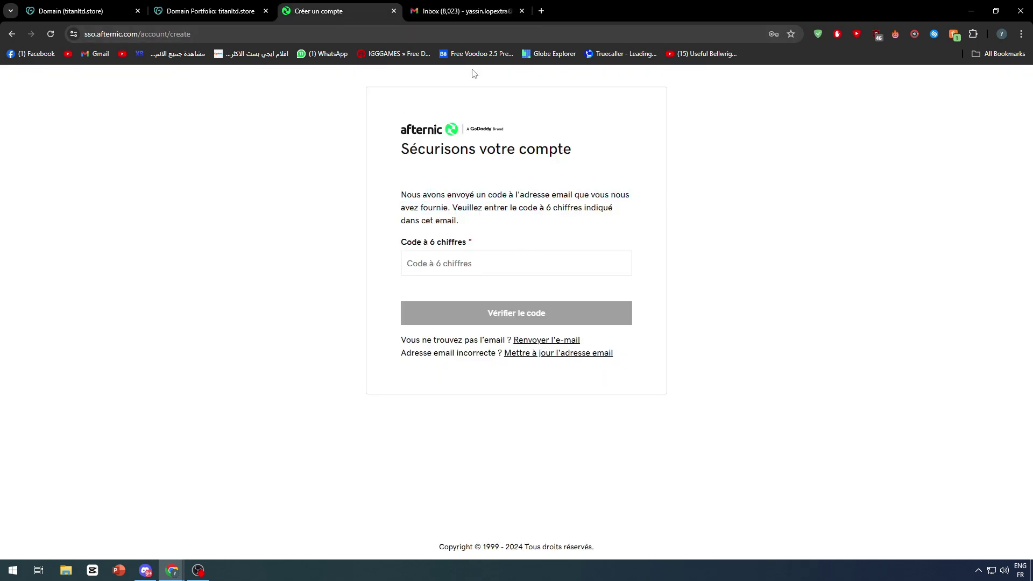
key("ctrl+Tab")
left_click(322, 159)
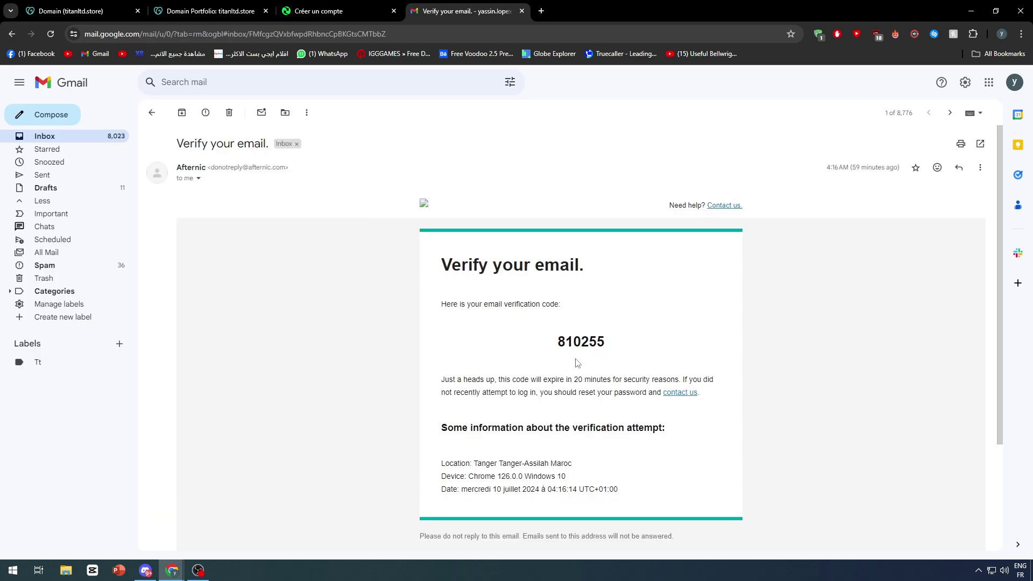
double_click(581, 342)
key("ctrl+c")
Step: Paste the 6-digit code on the Afternic verification page and verify it
left_click(378, 5)
left_click(463, 263)
key("ctrl+v")
left_click(484, 313)
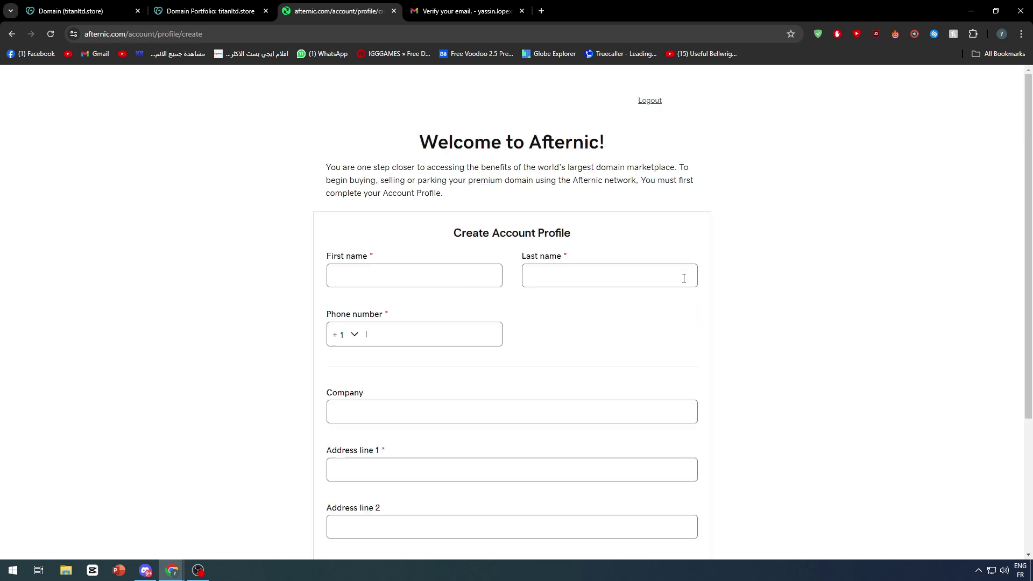
Step: Fill the Afternic profile from a saved Chrome autofill address, choose the state, and save
scroll(498, 226, "down", 5)
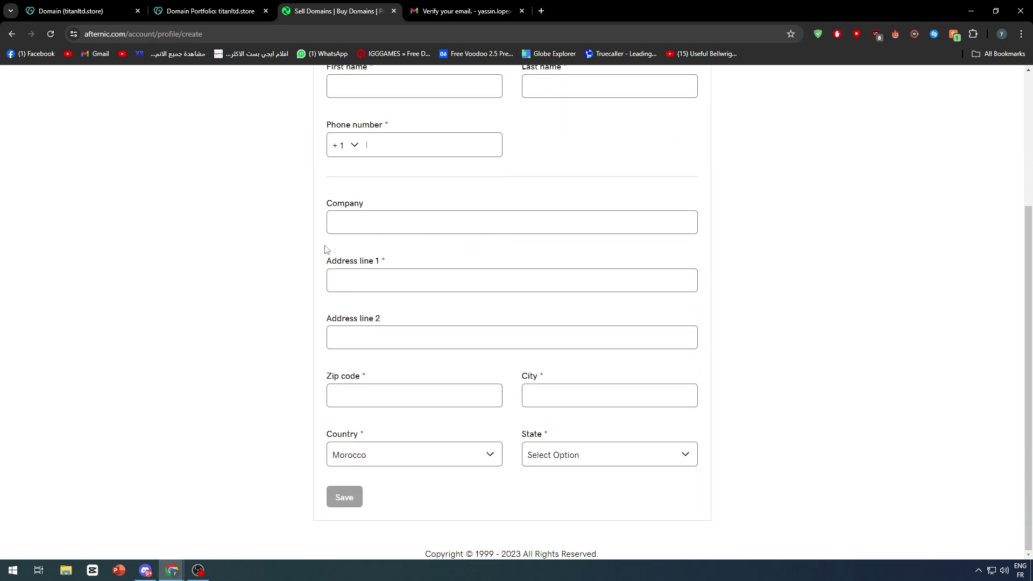
scroll(683, 301, "up", 3)
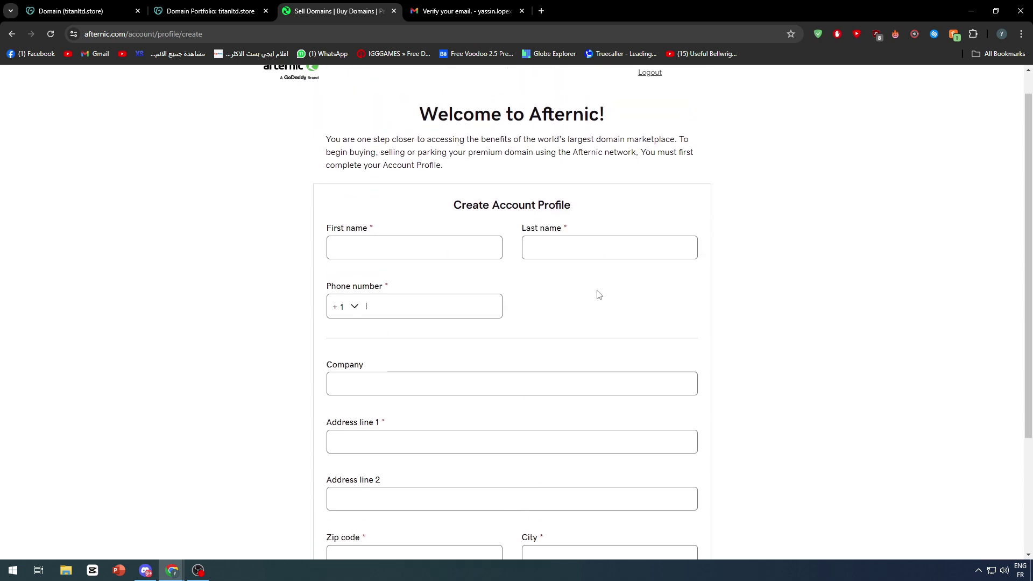
scroll(598, 293, "down", 3)
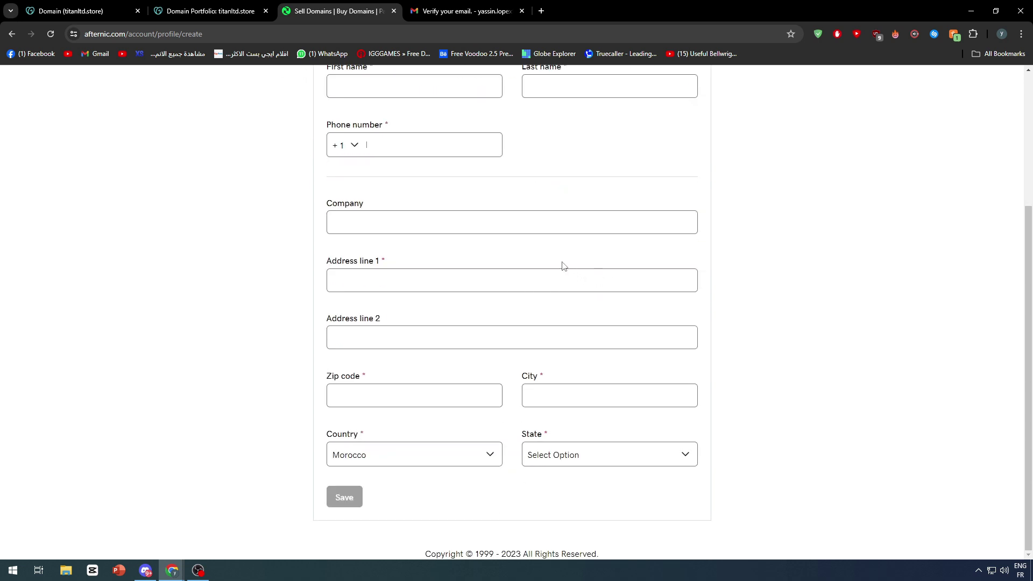
scroll(563, 265, "up", 3)
left_click(411, 246)
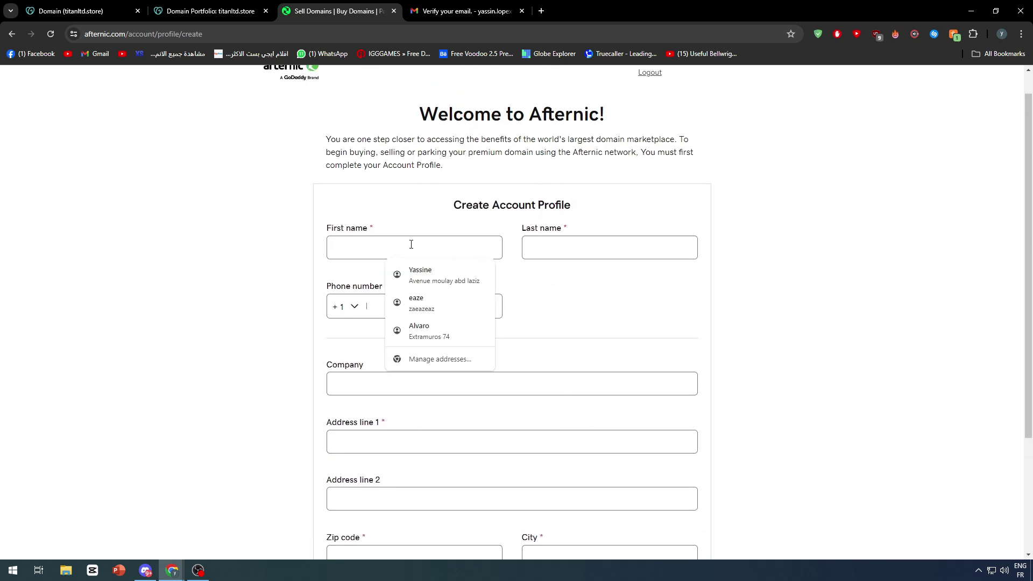
left_click(455, 336)
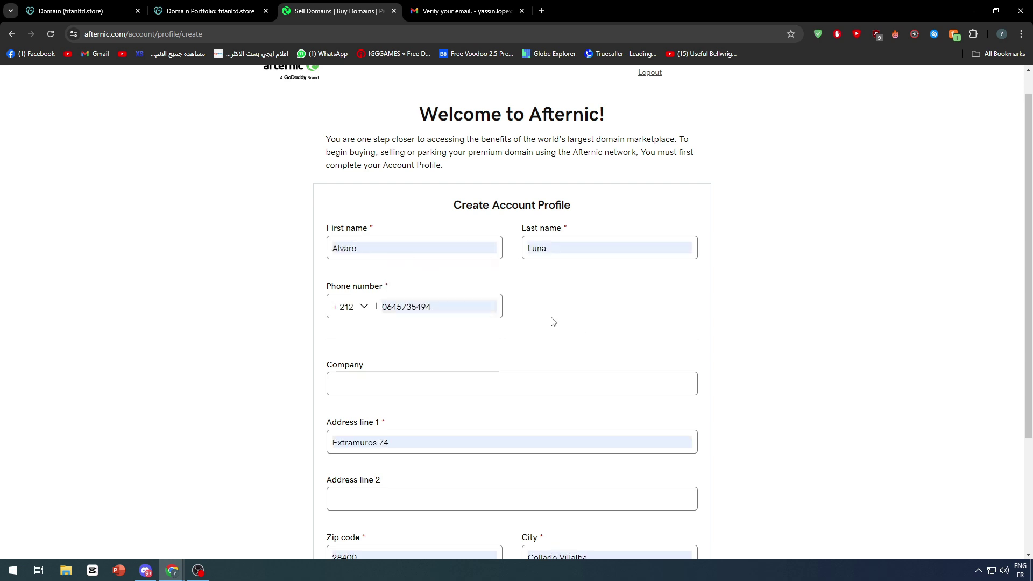
scroll(552, 321, "down", 3)
left_click(544, 461)
left_click(574, 411)
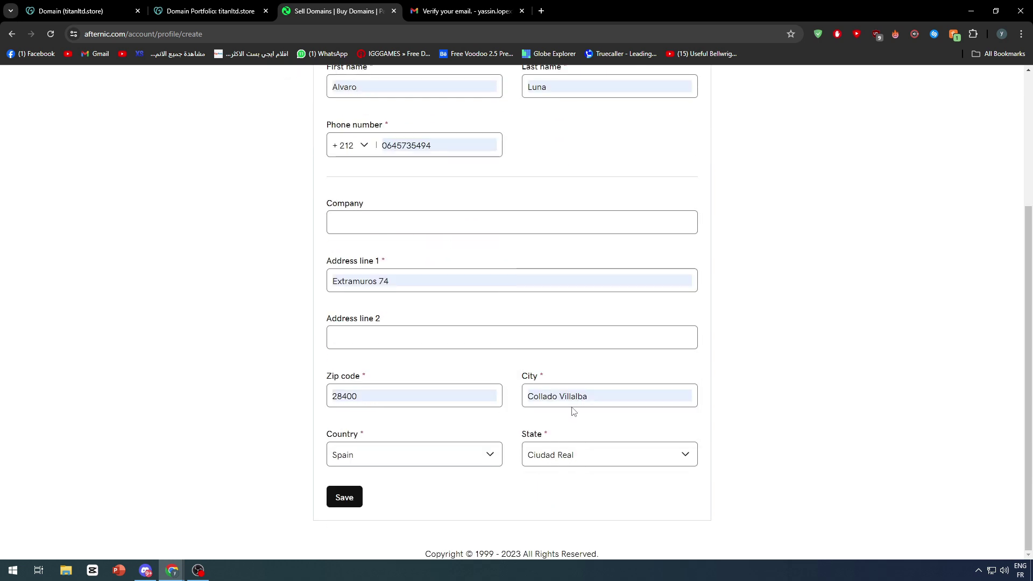
left_click(350, 499)
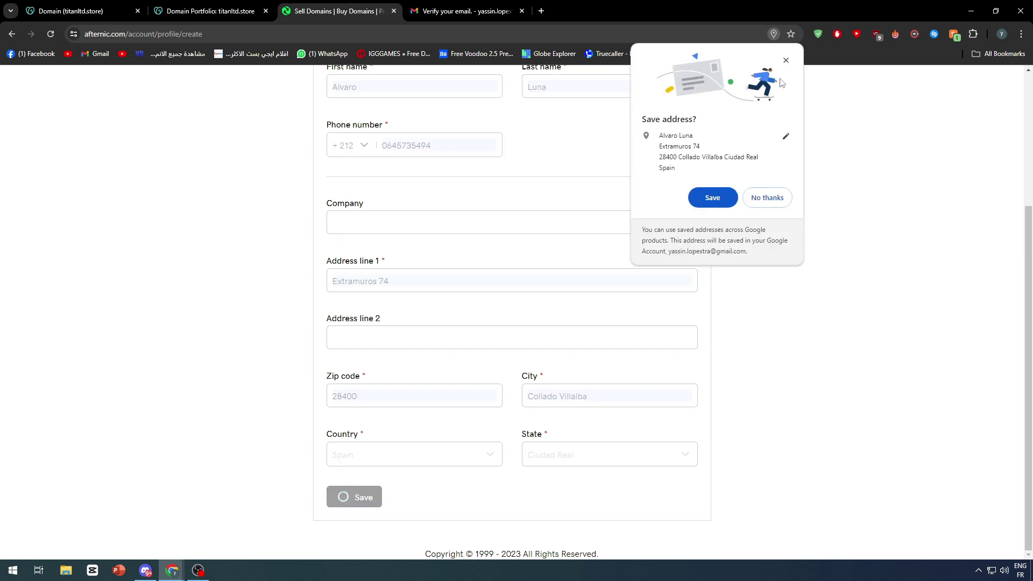
Step: Dismiss the save-address popup, Lead Center tip and Afternic welcome overview, then return to GoDaddy's titanltd.store tab
left_click(786, 61)
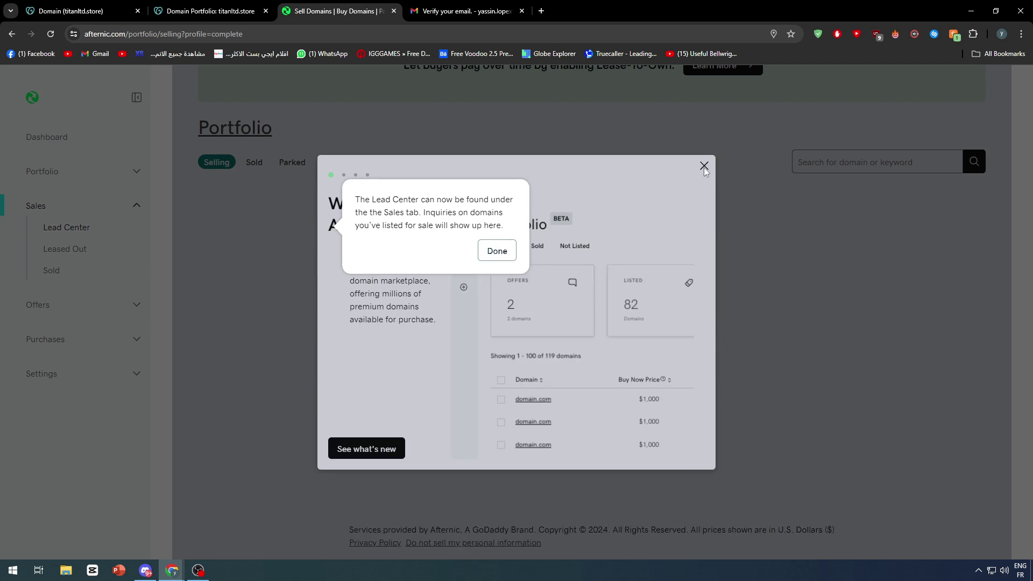
left_click(497, 251)
left_click(703, 167)
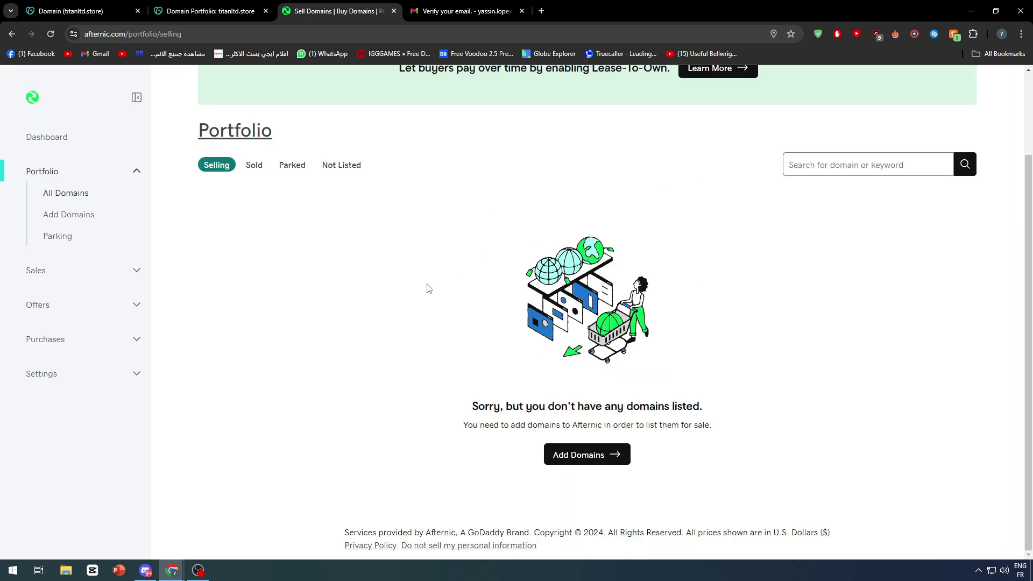
left_click(210, 11)
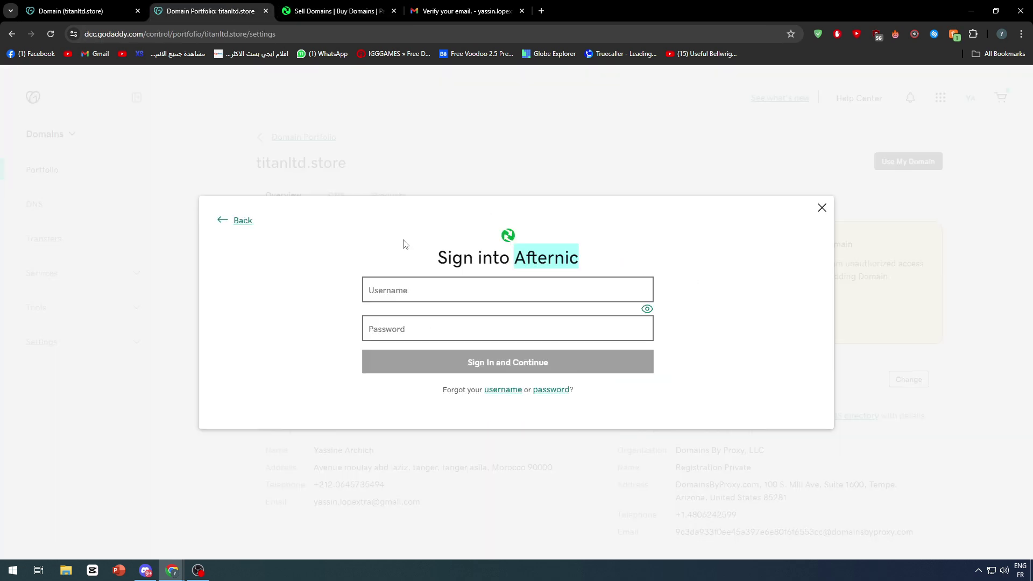
Step: List titanltd.store at a 100 Buy Now price with a For Sale page and publish
left_click(821, 208)
left_click(666, 243)
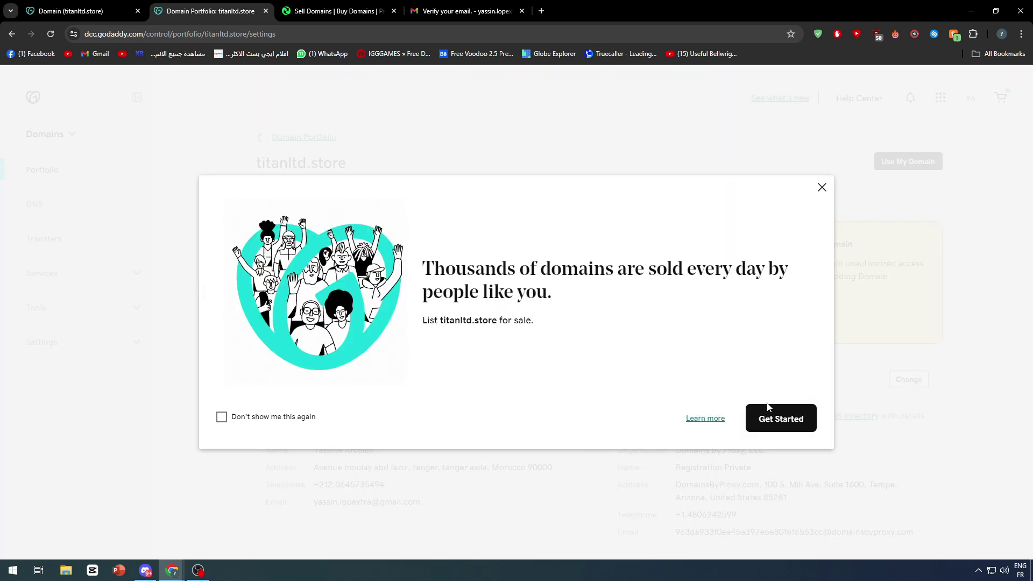
left_click(822, 188)
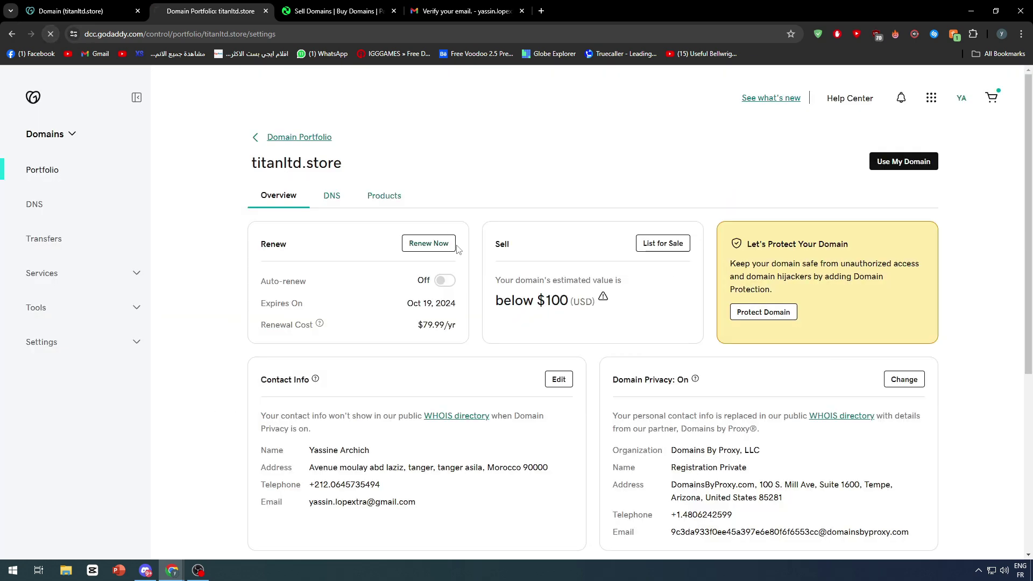
left_click(678, 245)
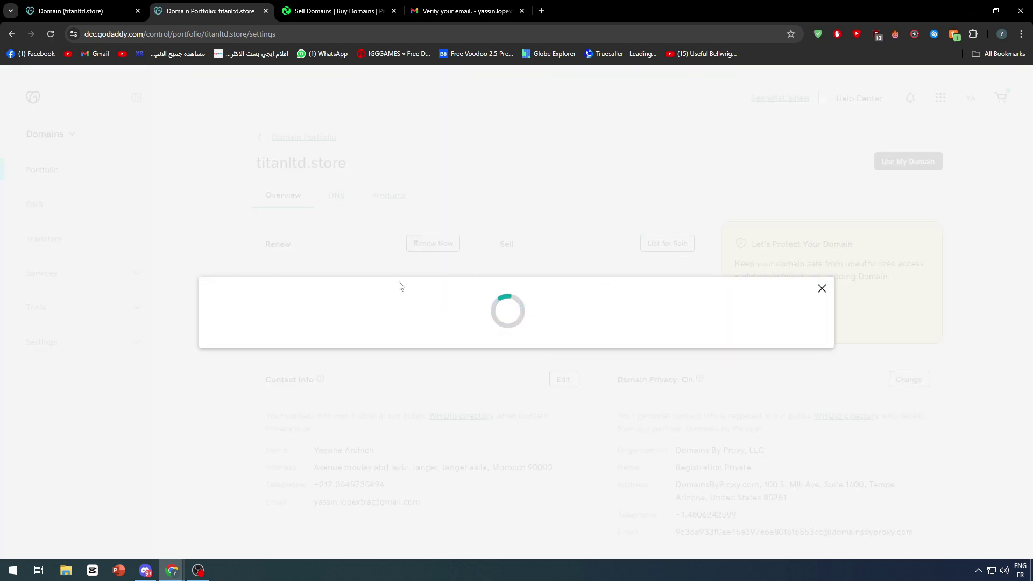
left_click(779, 417)
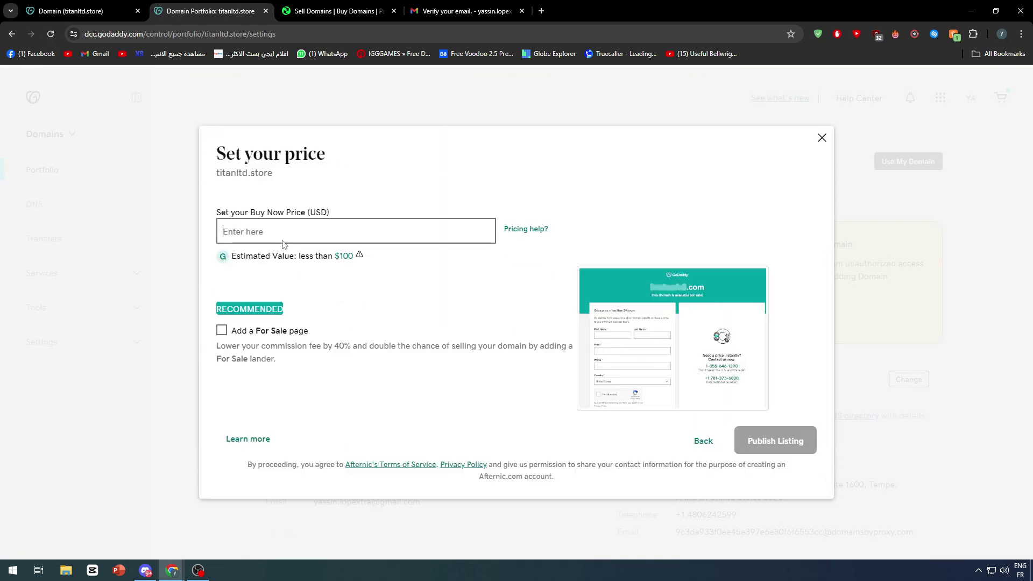
type("100")
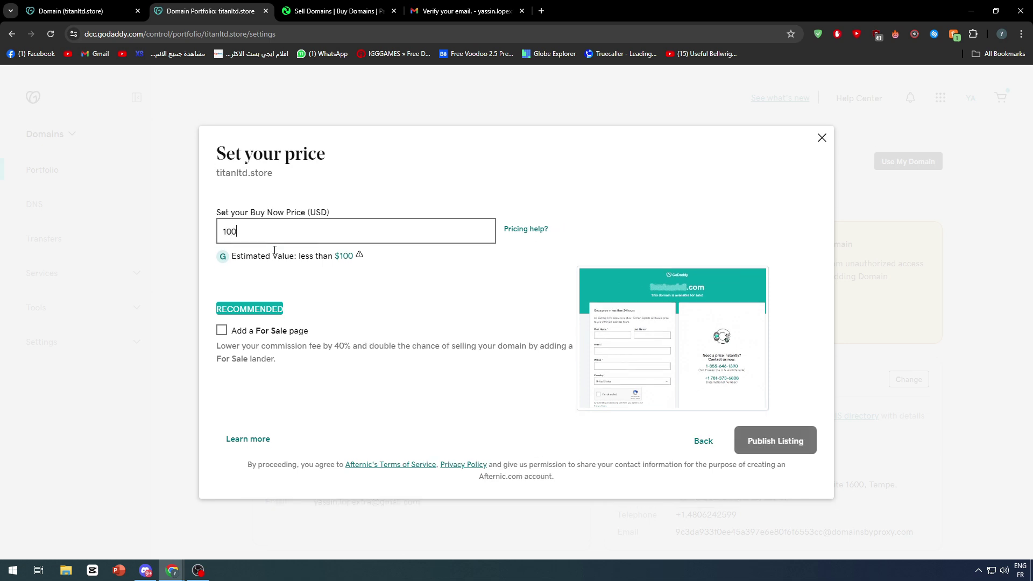
left_click(276, 336)
left_click(753, 442)
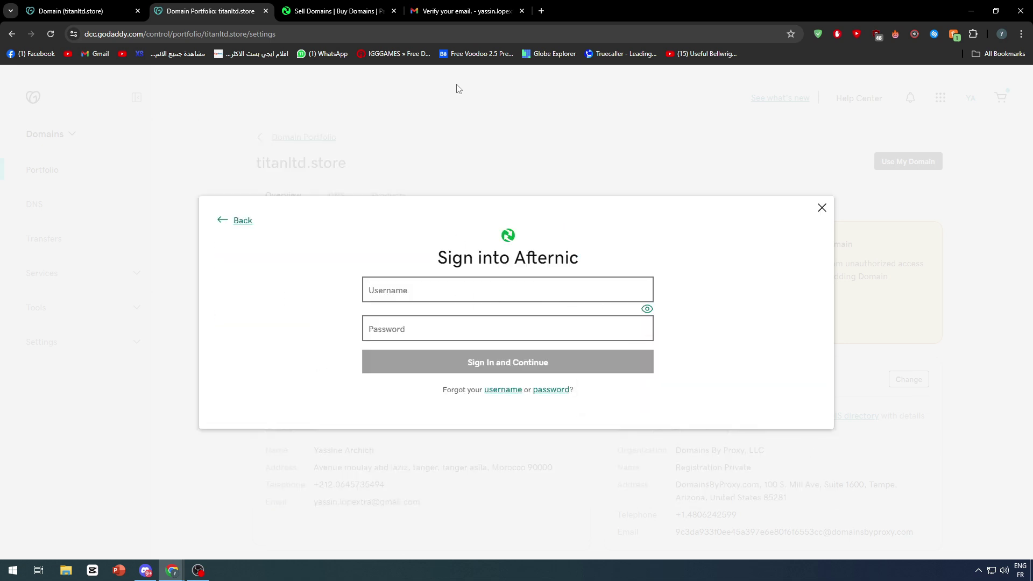
Step: Fill in the Afternic username and password on GoDaddy's Sign into Afternic prompt and submit
key("ctrl+Tab")
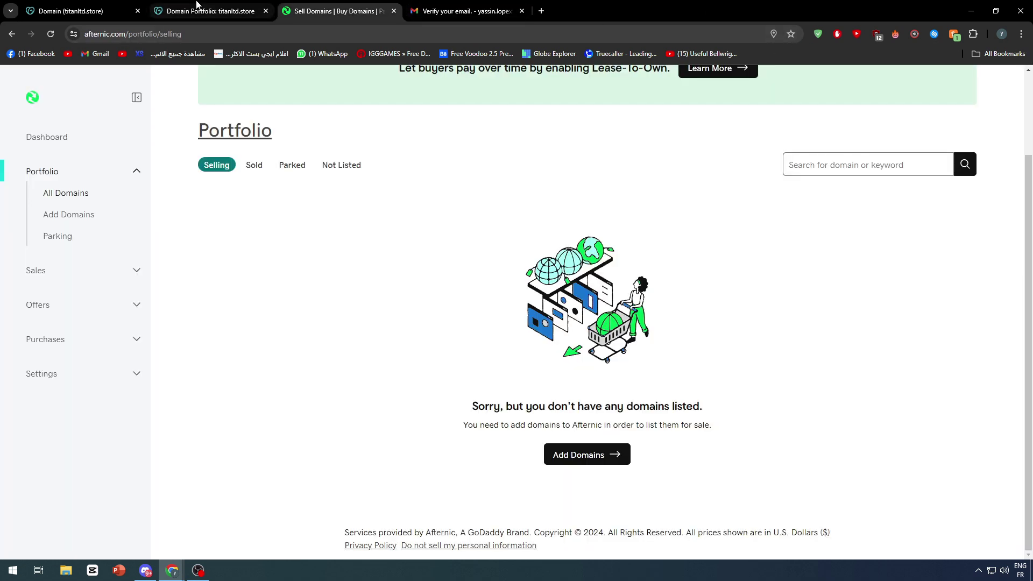
left_click(210, 11)
left_click(424, 288)
type("y")
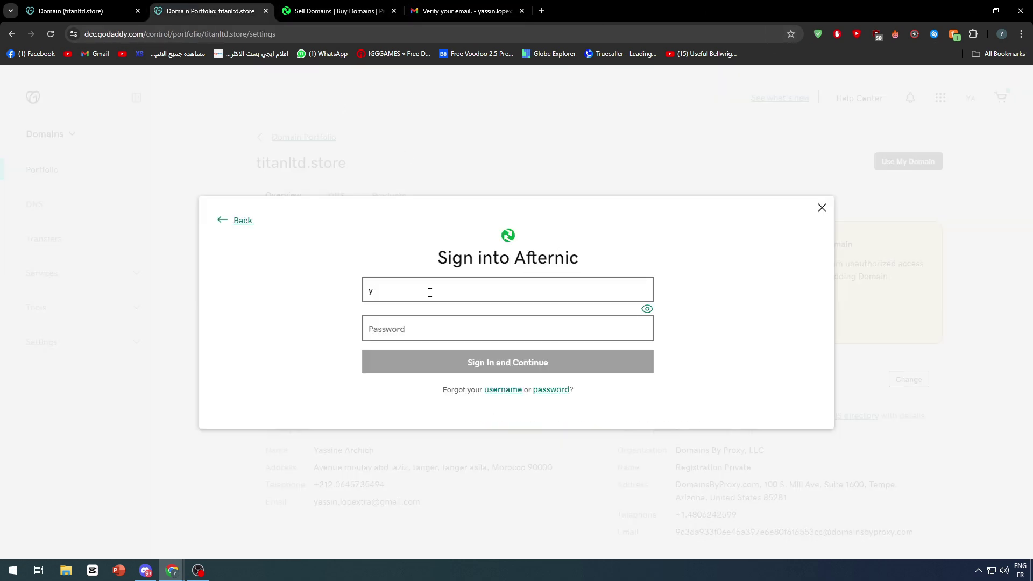
left_click(408, 332)
type("y")
type("••••••••")
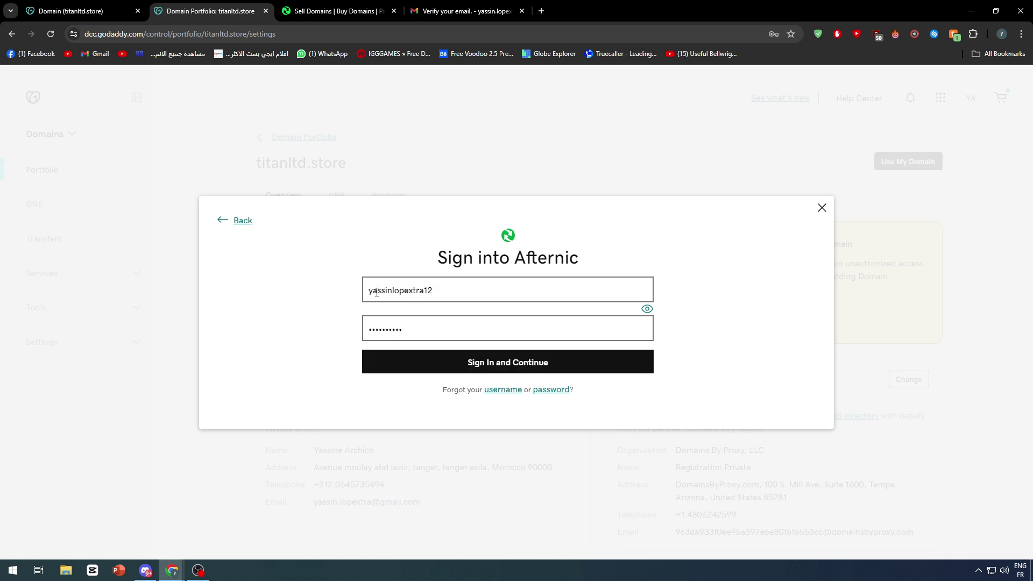
left_click(422, 364)
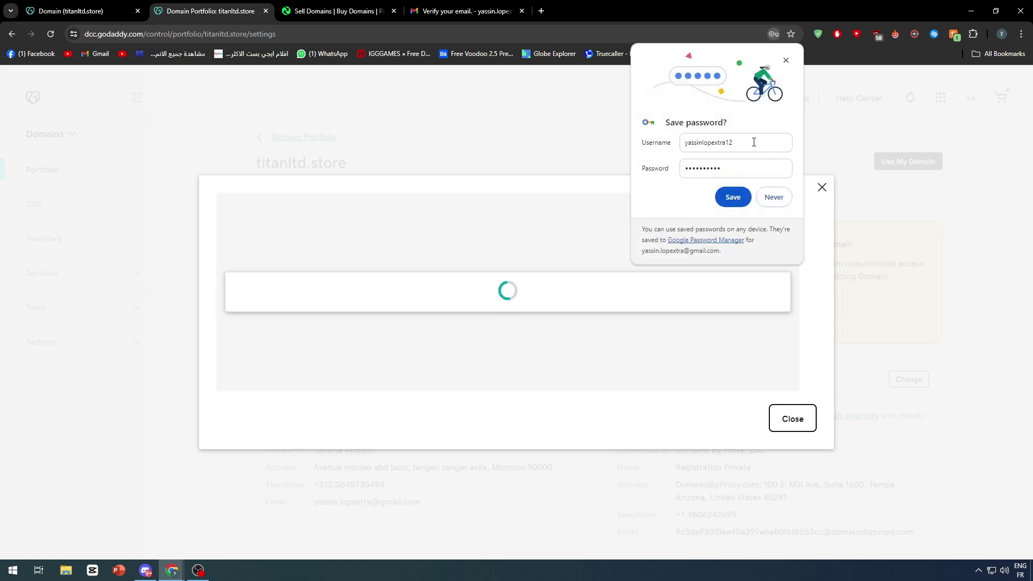
Step: Dismiss the save-password bubble and attempt the GoDaddy sign-in with the password
left_click(786, 61)
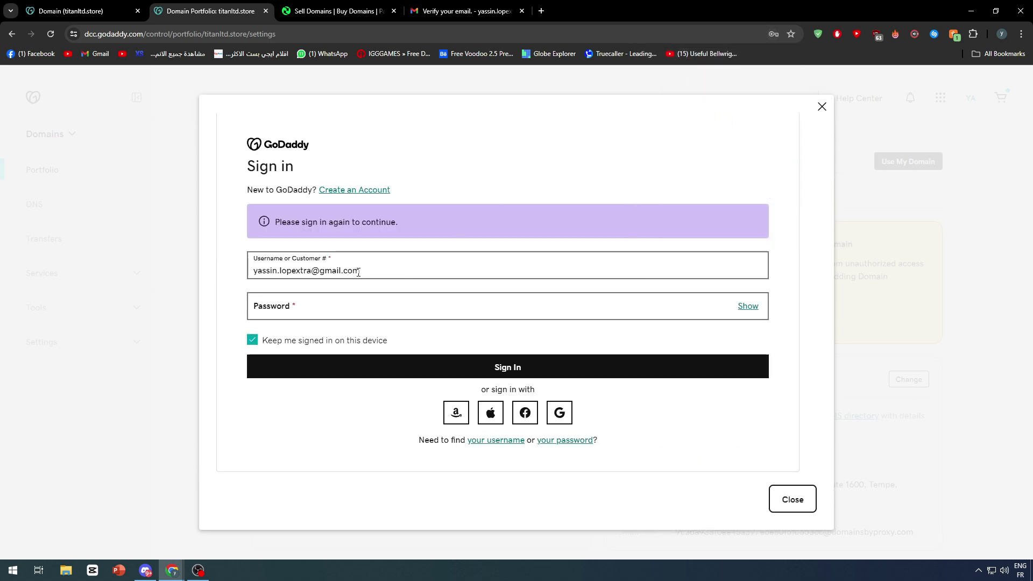
left_click(334, 306)
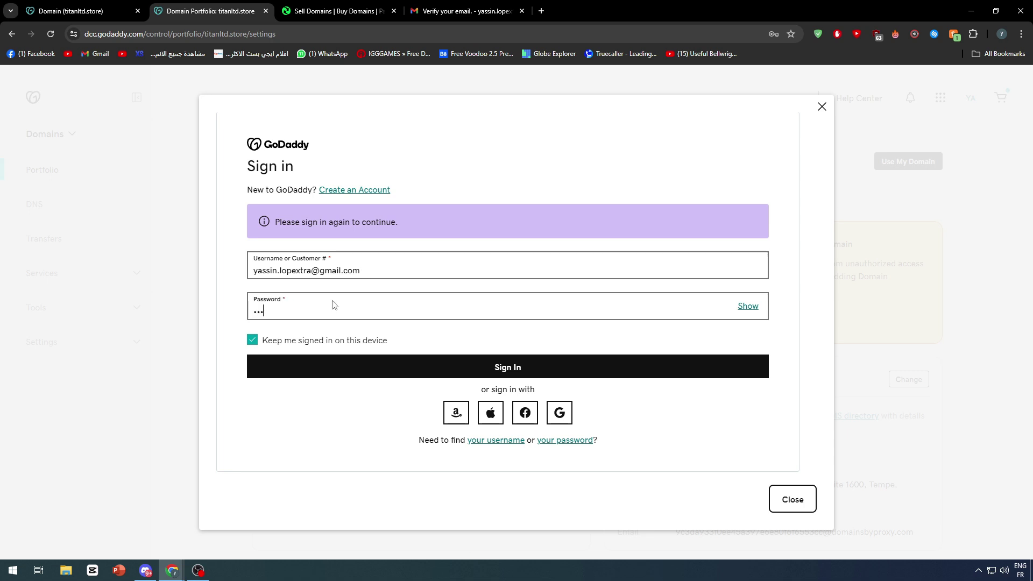
type("•")
key("Return")
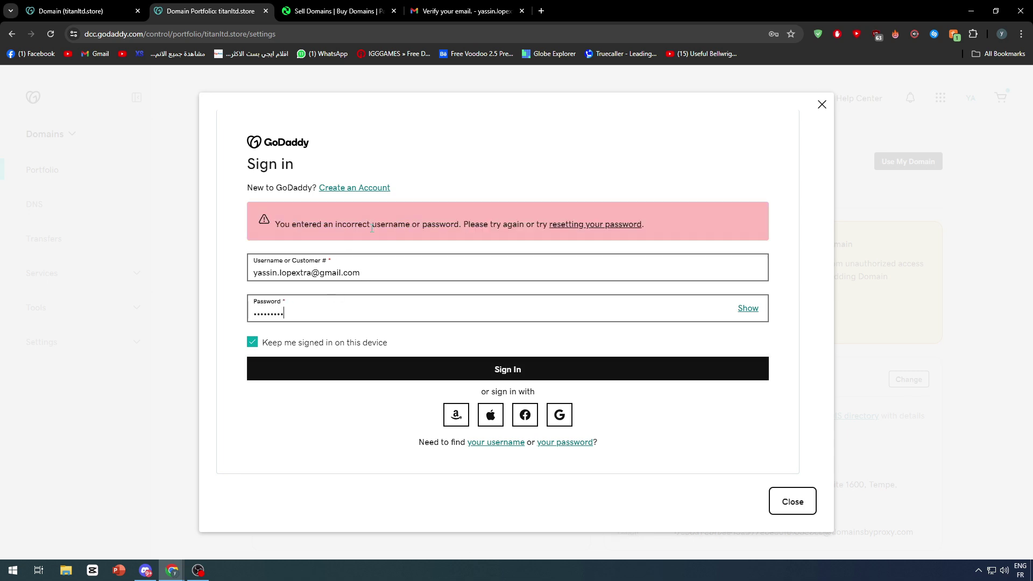
Step: Cut the existing username out of the GoDaddy sign-in form
triple_click(371, 228)
left_click(517, 223)
left_click_drag(401, 274, 179, 271)
key("ctrl+x")
left_click(323, 162)
left_click(329, 10)
scroll(900, 225, "up", 2)
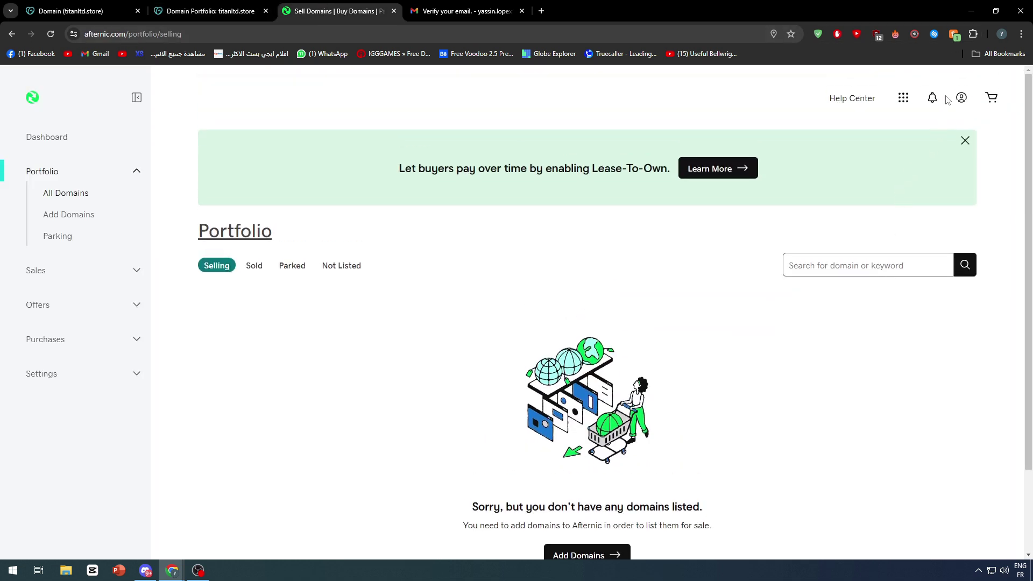
left_click(960, 99)
left_click(895, 148)
key("ctrl+shift+Tab")
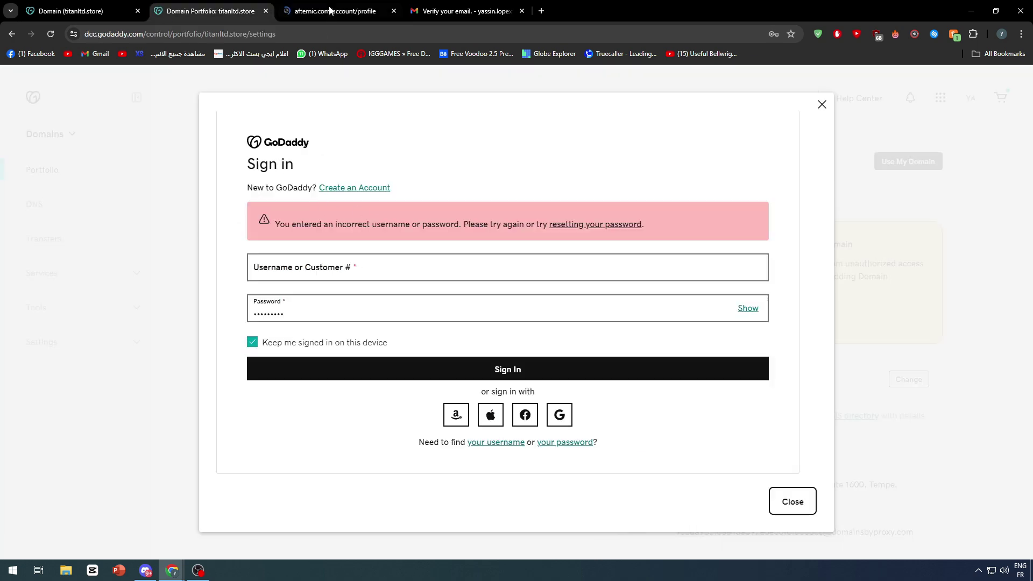
left_click(330, 10)
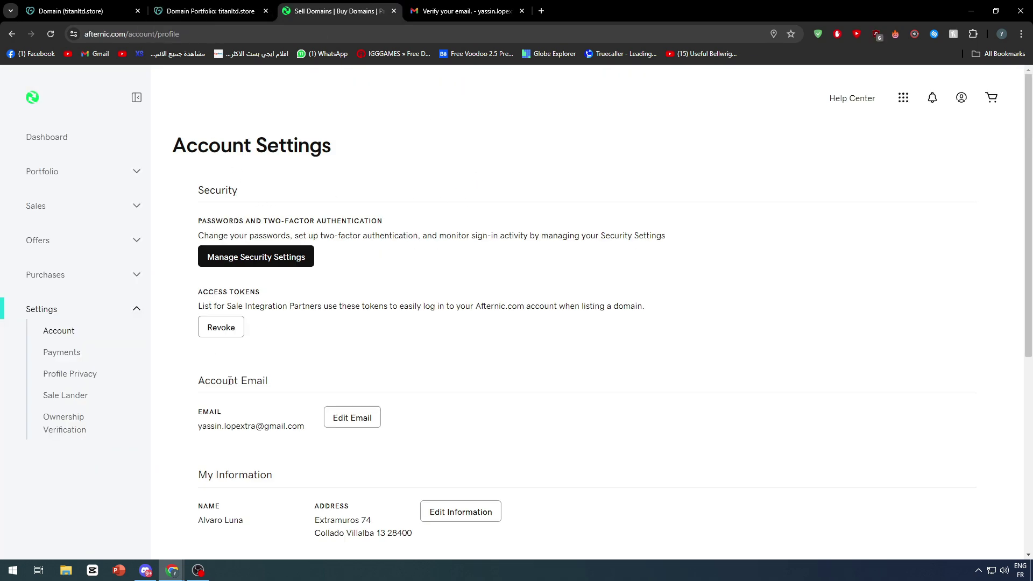
scroll(238, 426, "down", 1)
scroll(235, 424, "up", 1)
left_click(460, 11)
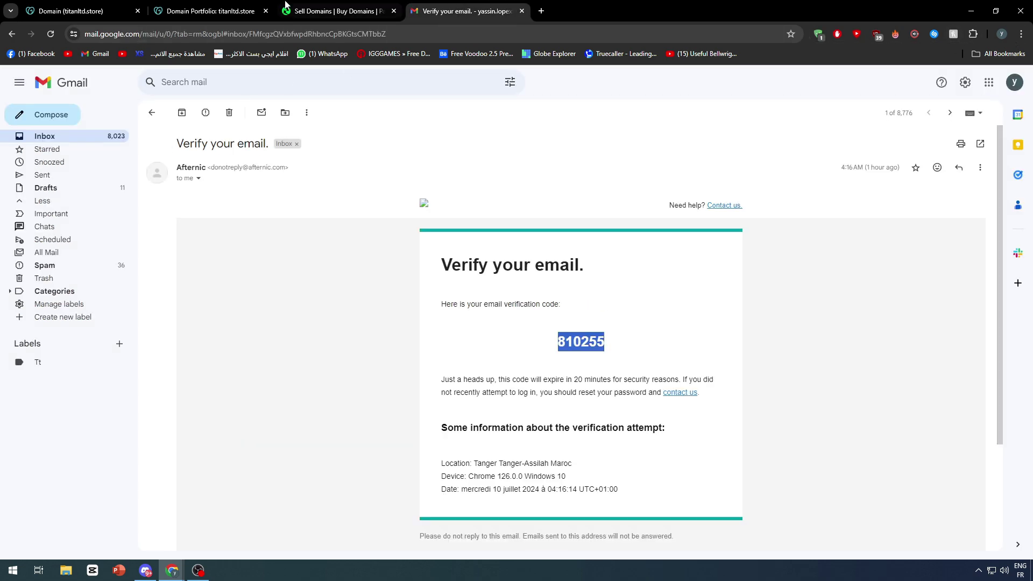
Step: Copy the customer number from GoDaddy's account menu, paste it as username, and sign in
left_click(81, 11)
left_click(960, 100)
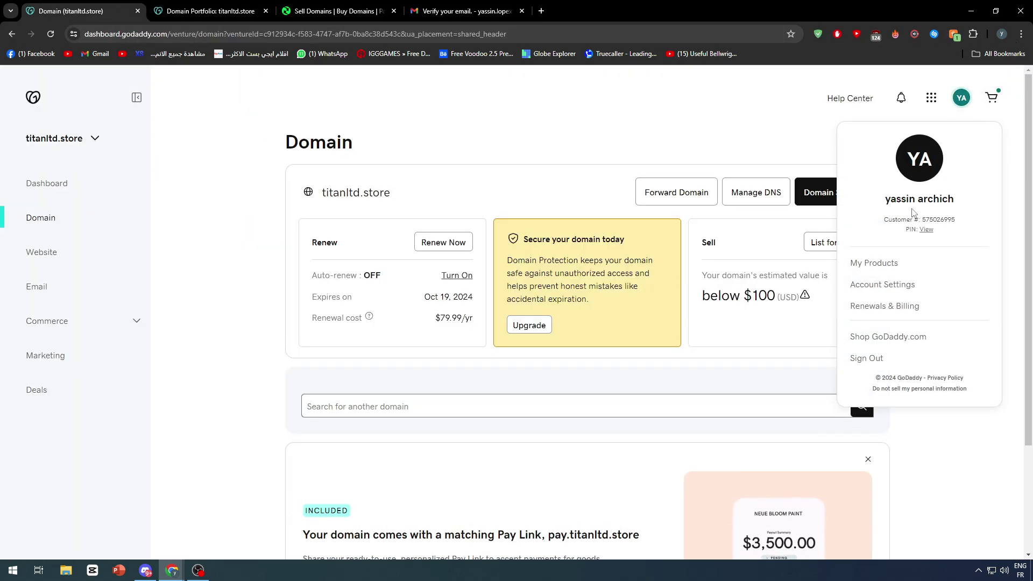
double_click(937, 215)
left_click(210, 10)
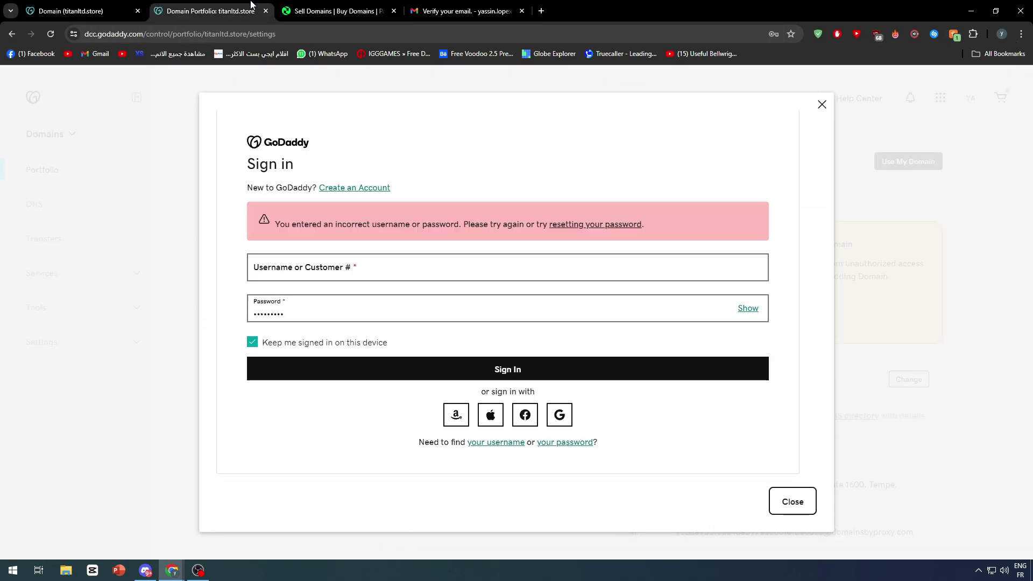
left_click(368, 271)
key("ctrl+v")
left_click(511, 369)
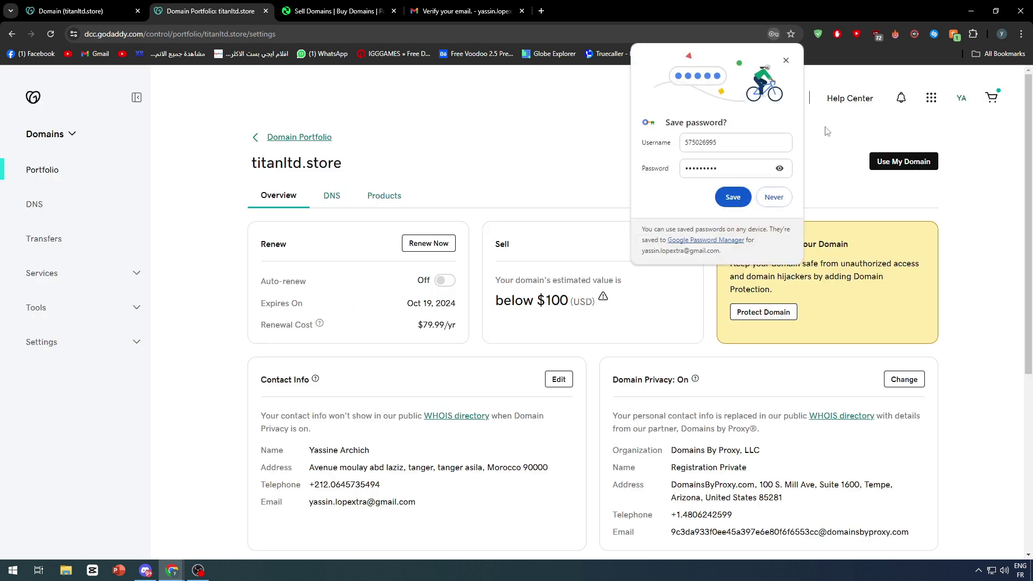
left_click(786, 61)
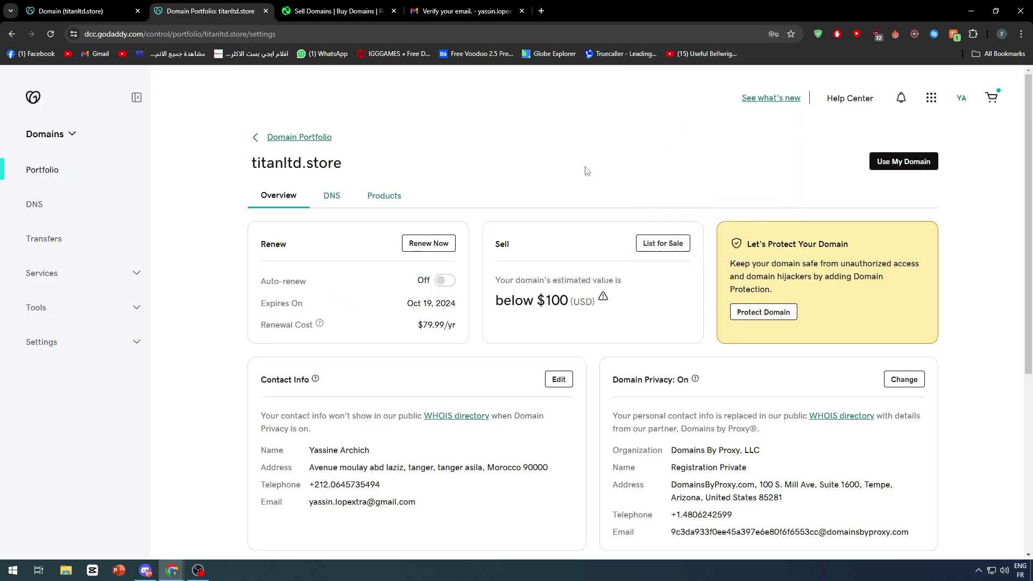
Step: Price titanltd.store at 100 with a for-sale page and publish the listing
left_click(662, 243)
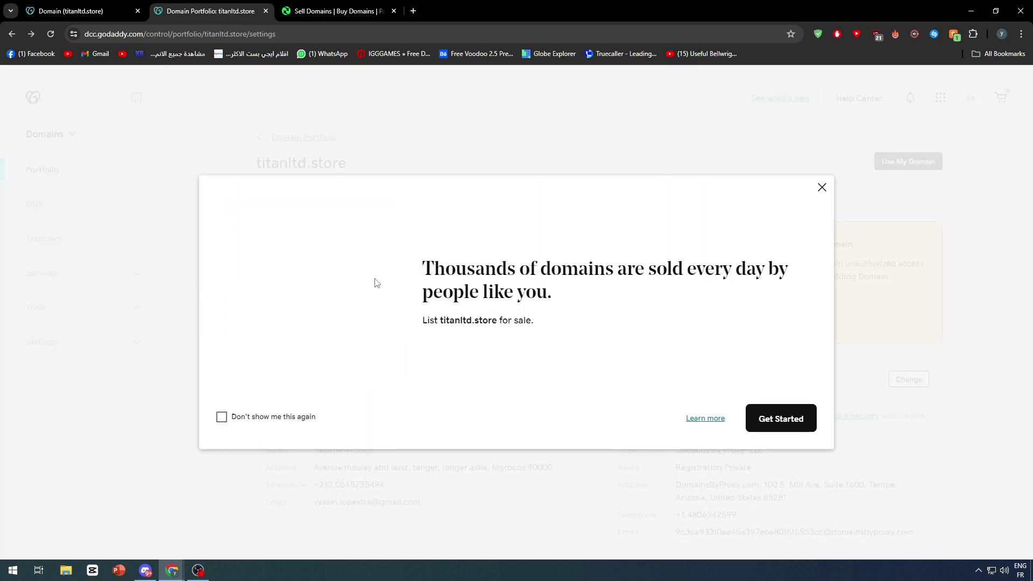
left_click(780, 419)
left_click(371, 237)
type("100")
left_click(249, 332)
left_click(741, 430)
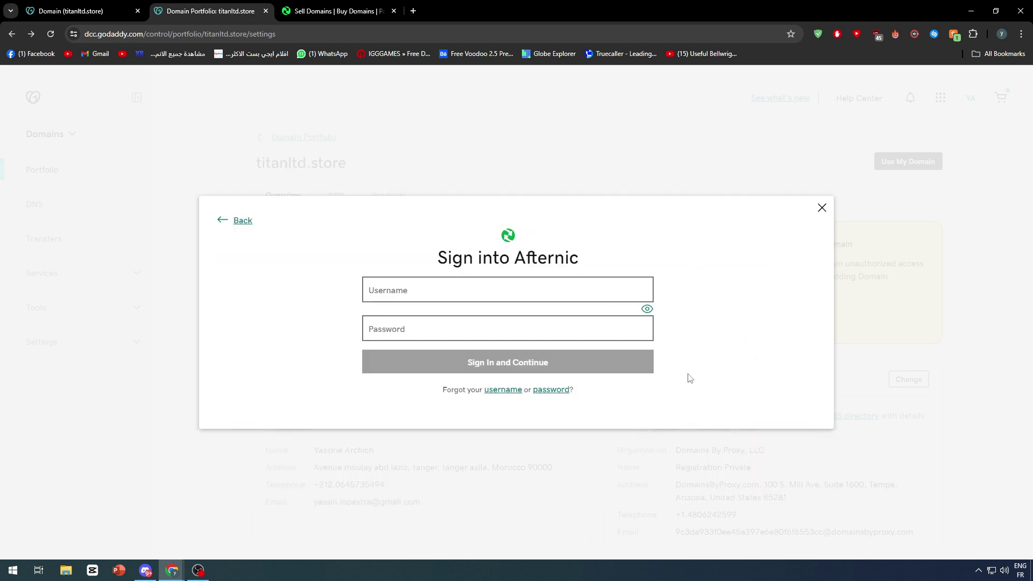
Step: Sign into Afternic with the saved username and password, then close the listing confirmation
left_click(499, 298)
left_click(453, 313)
left_click(439, 325)
type("•••••••••")
left_click(454, 359)
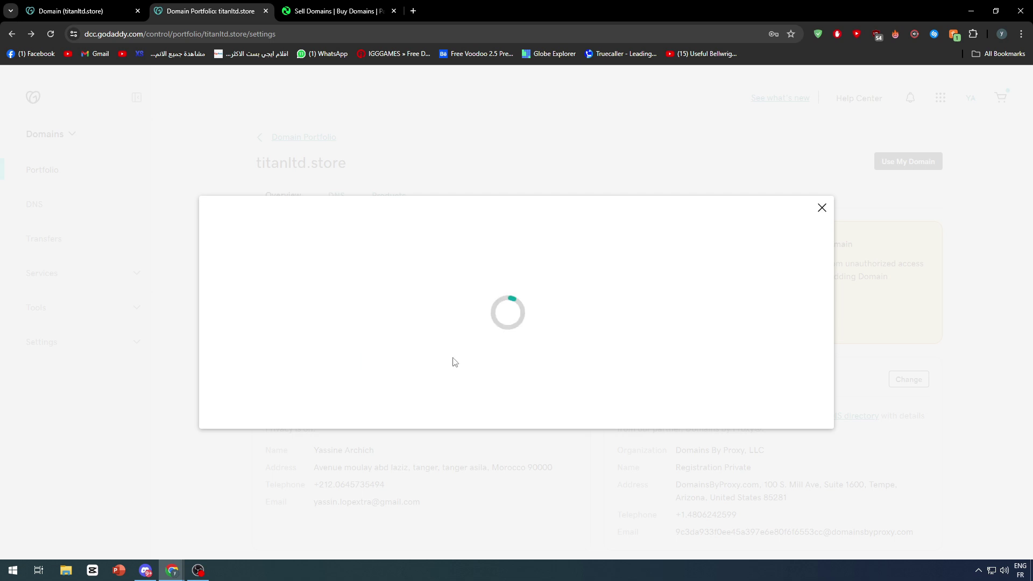
left_click(786, 60)
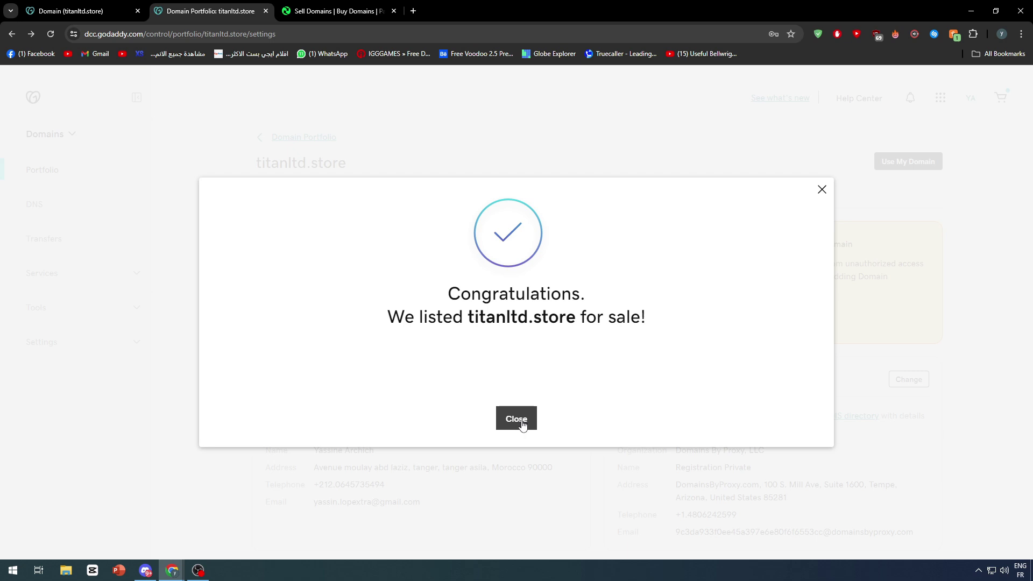
left_click(523, 424)
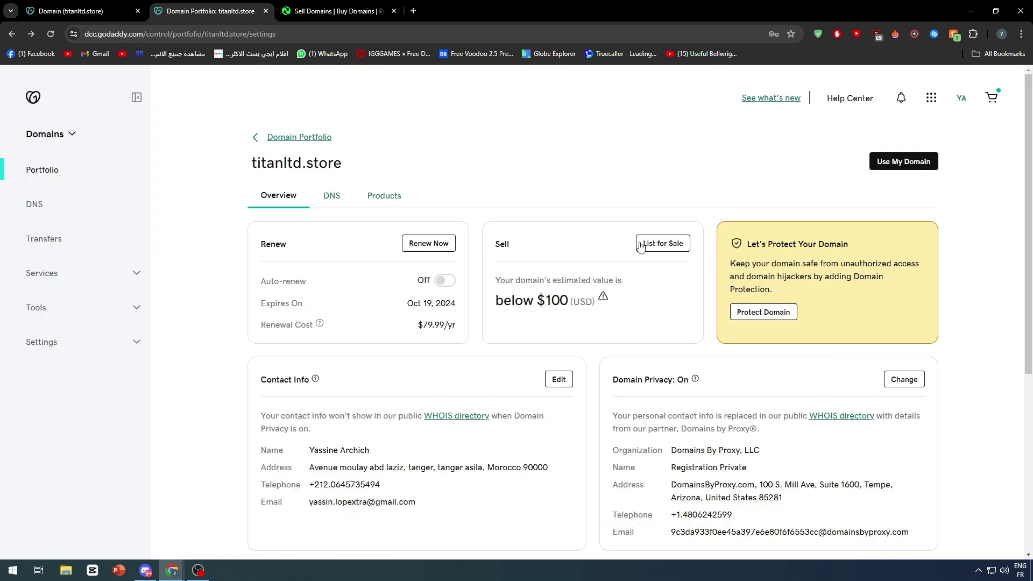
Step: Reload the titanltd.store page and check the Sell card's $100 Buy Now price and estimated value
left_click(50, 34)
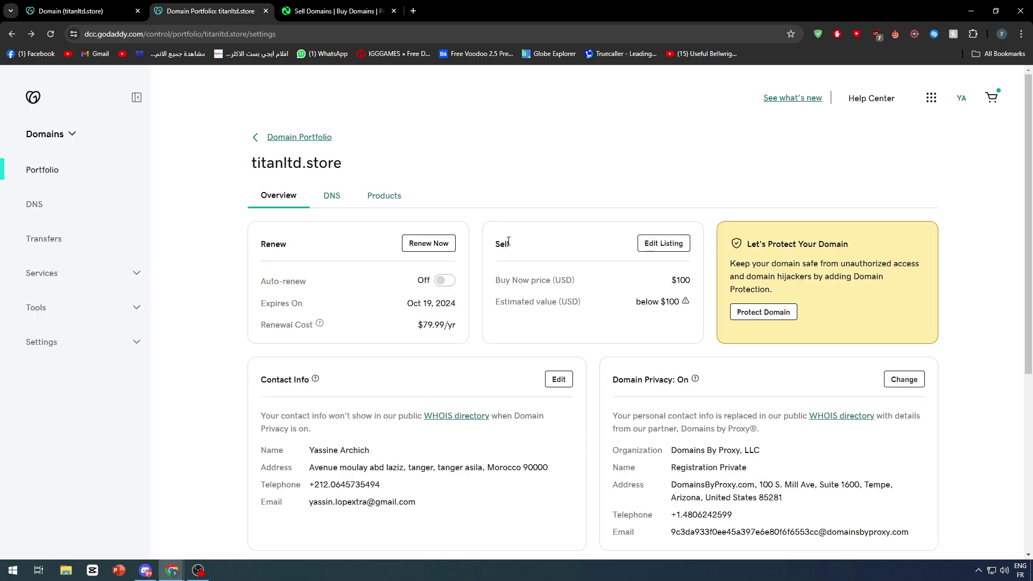
left_click_drag(507, 243, 530, 251)
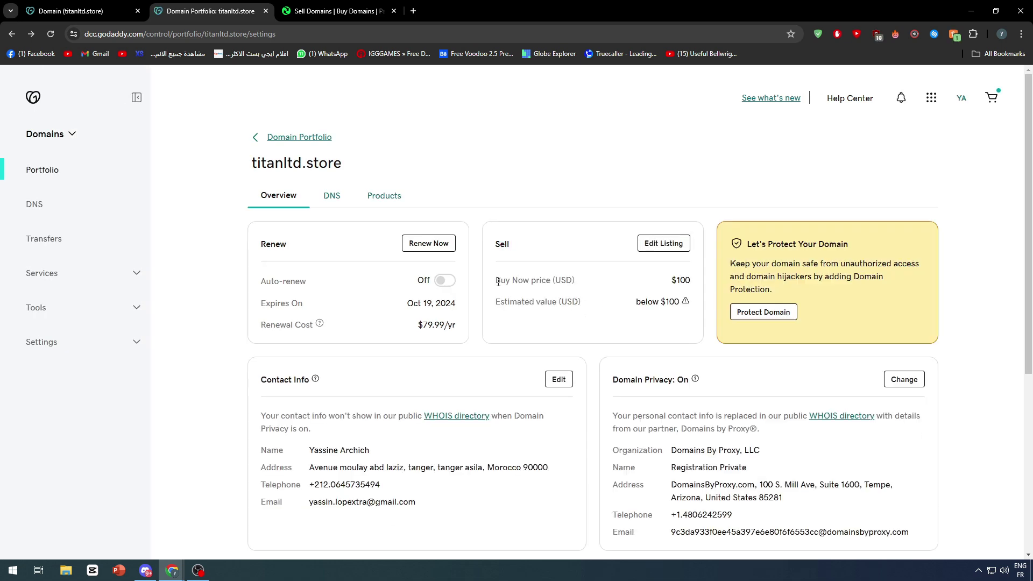
left_click_drag(498, 282, 696, 286)
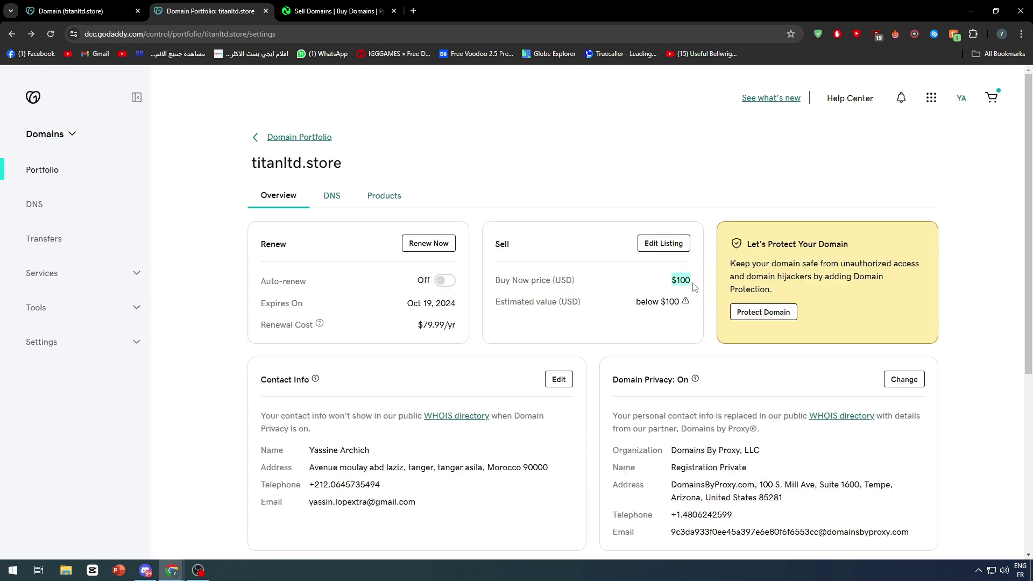
triple_click(509, 300)
triple_click(659, 301)
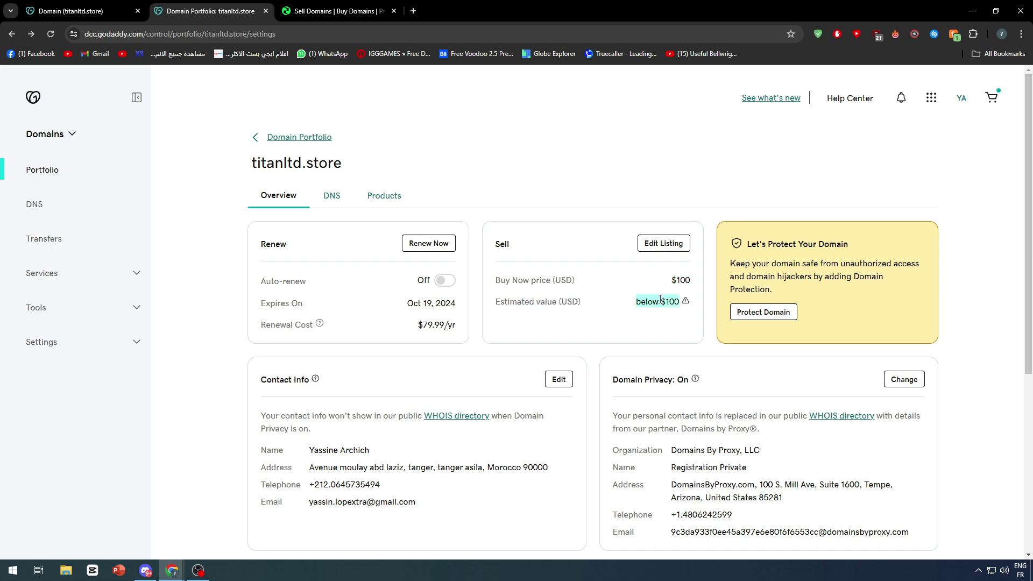
left_click(622, 296)
Step: Open the Afternic dashboard, close its welcome overview, and view the suggestions and to-do items
left_click(320, 11)
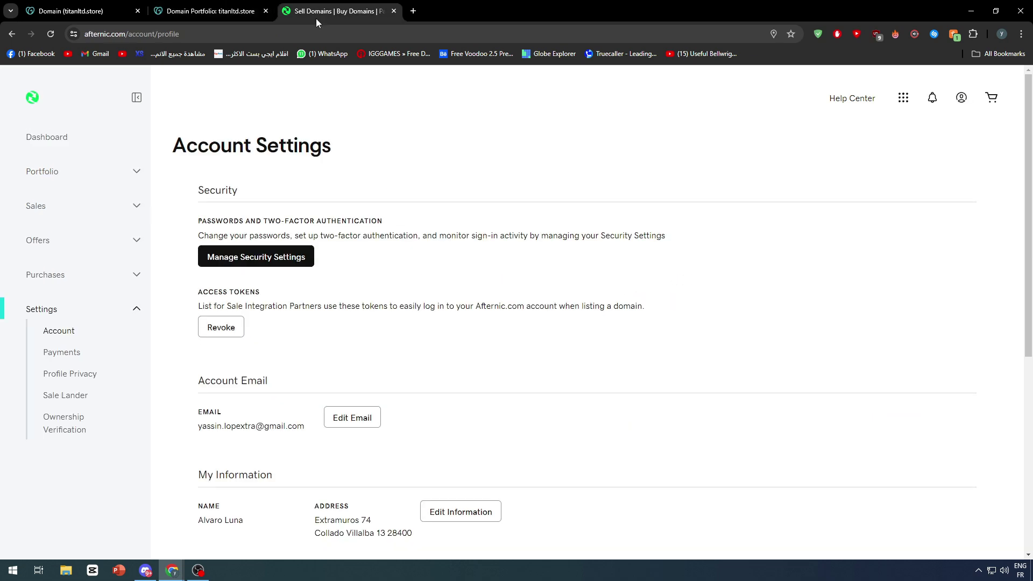
left_click(49, 141)
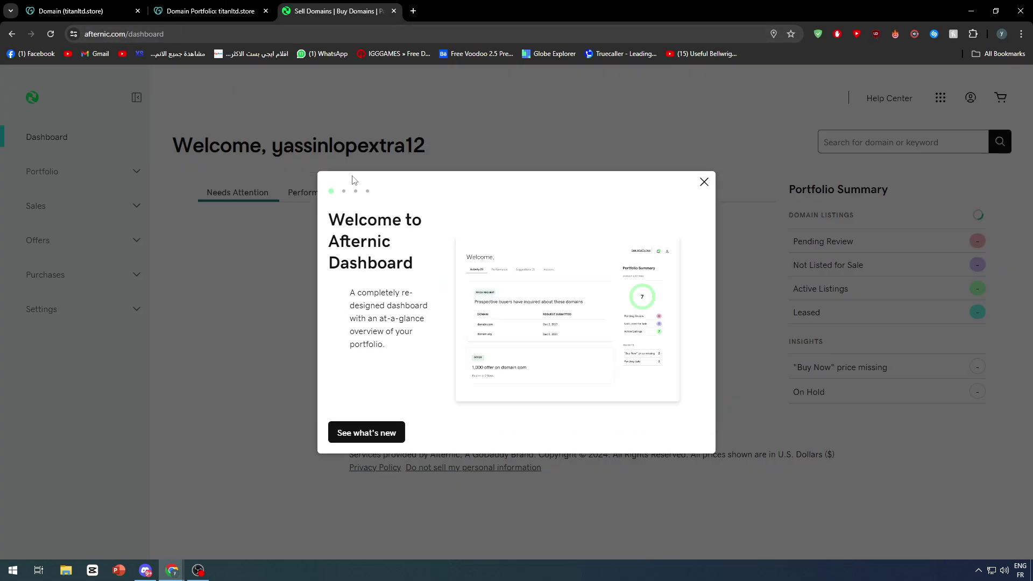
left_click(703, 181)
left_click(383, 192)
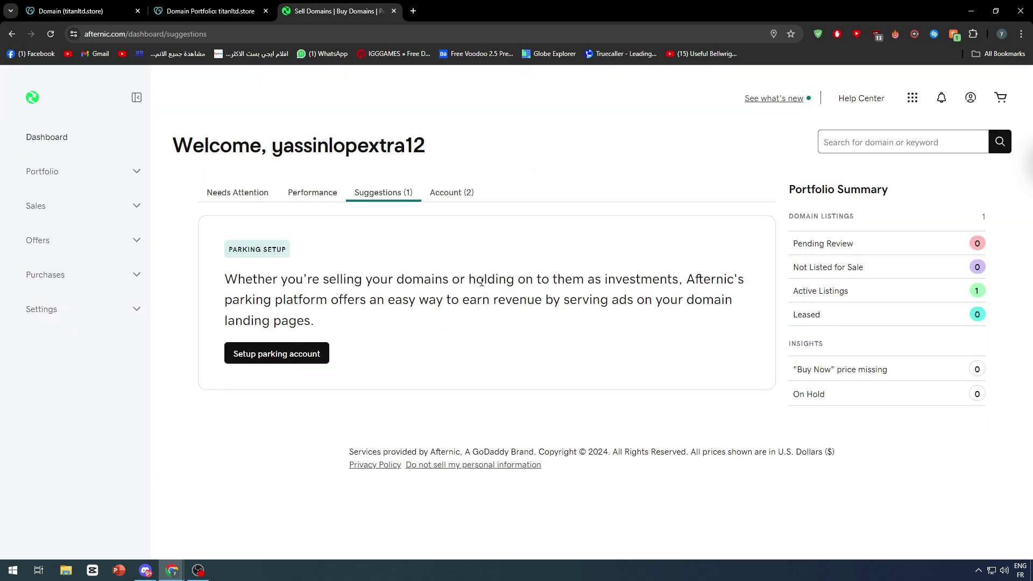
left_click(451, 192)
Step: Open Portfolio > All Domains, dismiss the Sale Lander tip, and check titanltd.store's $100 listing
left_click(89, 173)
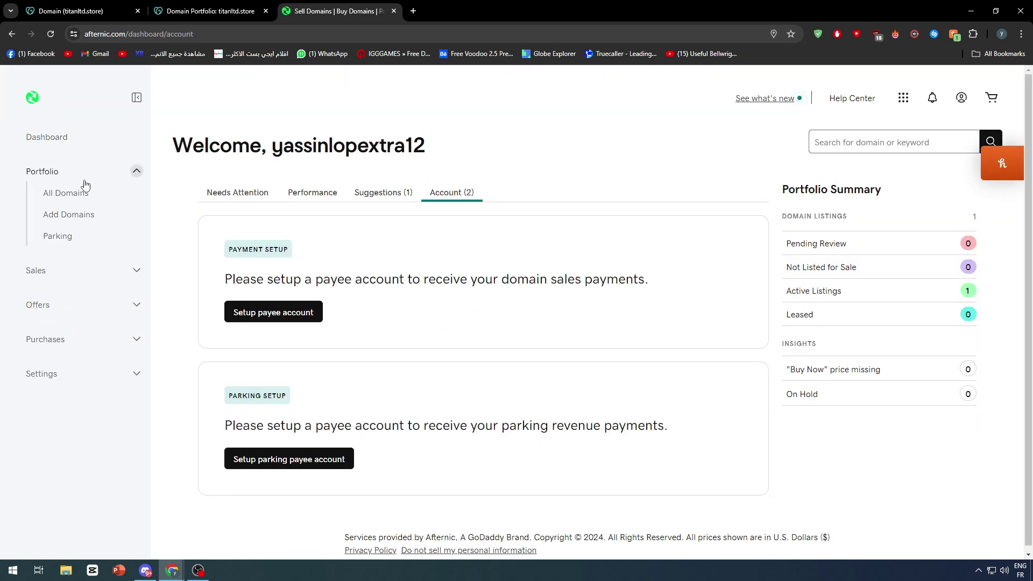
left_click(83, 189)
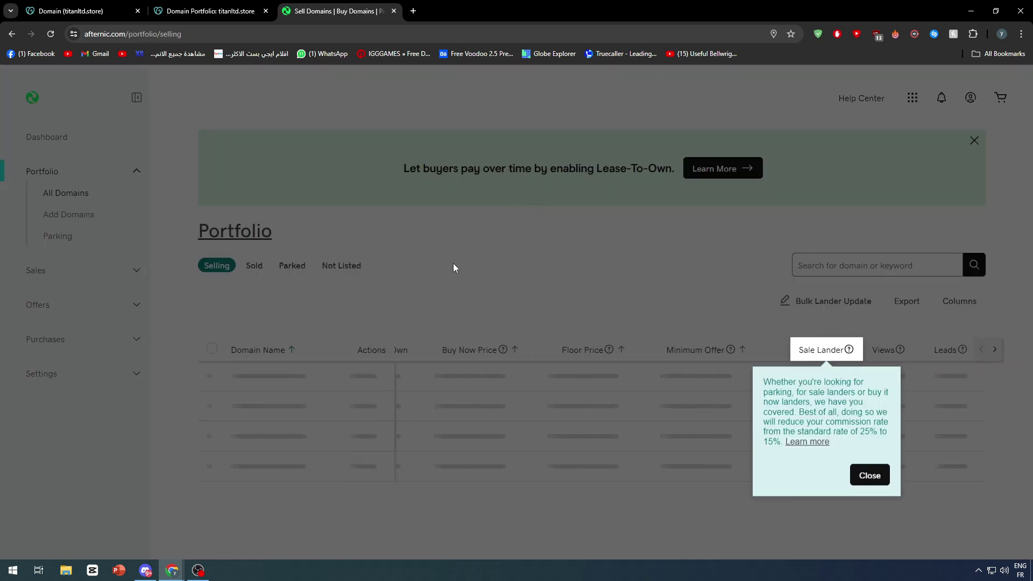
left_click(879, 528)
scroll(666, 452, "down", 6)
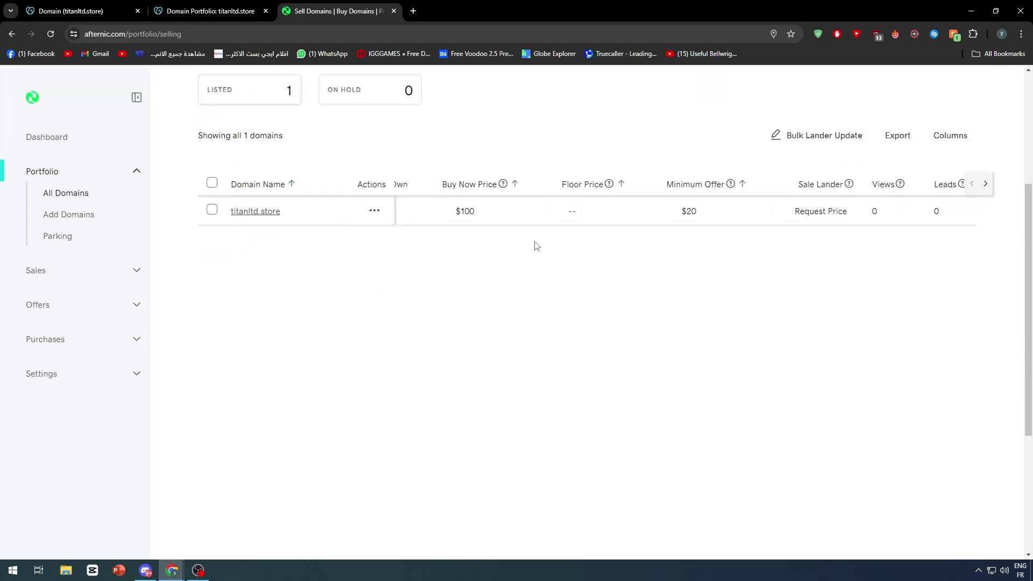
mouse_move(731, 184)
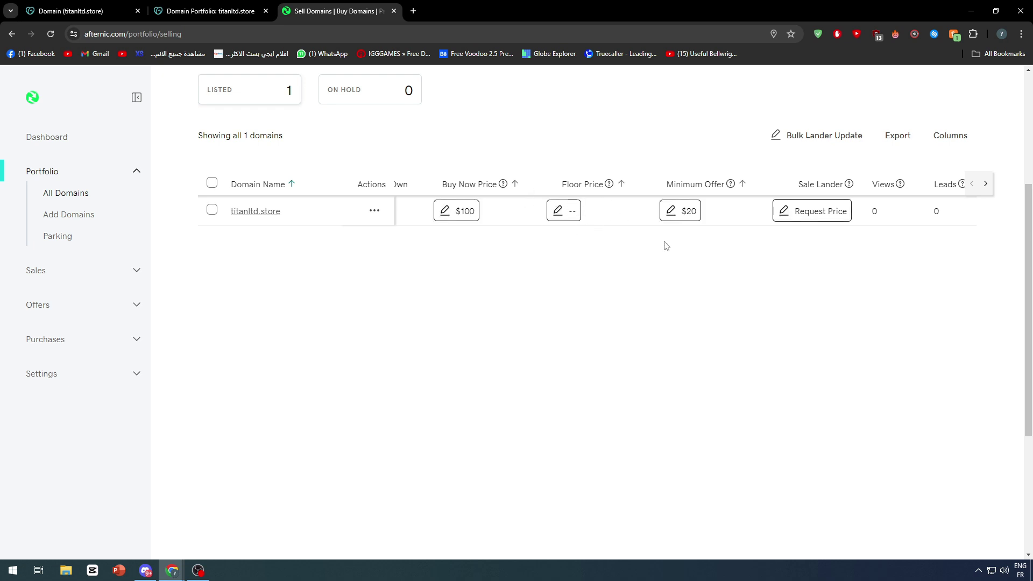
scroll(706, 275, "up", 4)
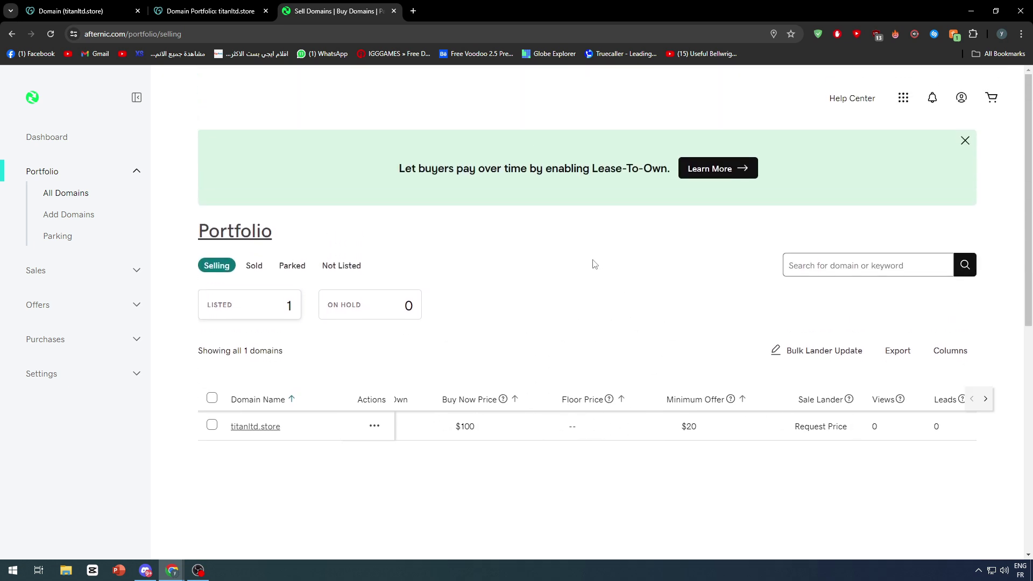